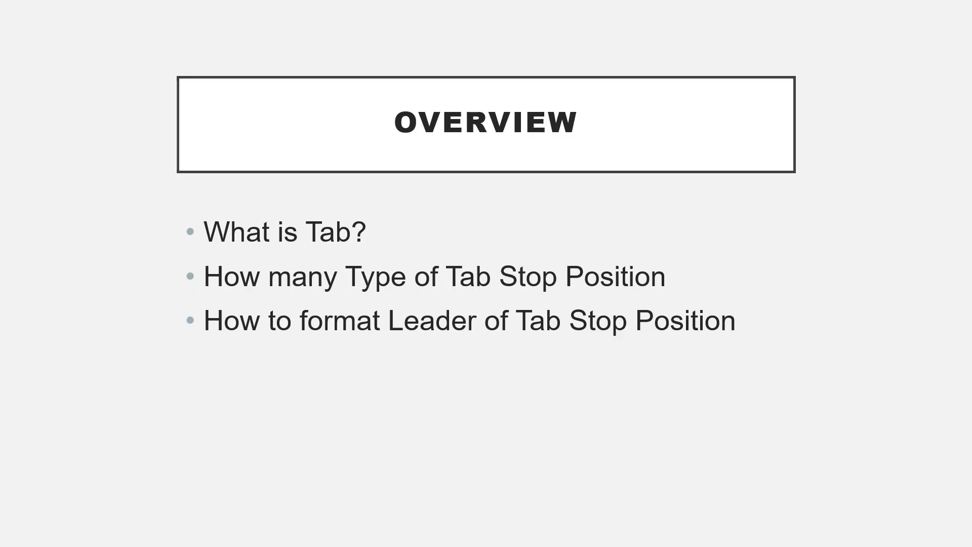
Step: Advance the slideshow from the Overview slide to the TAB slide explaining 1.25cm tab spacing
key("Right")
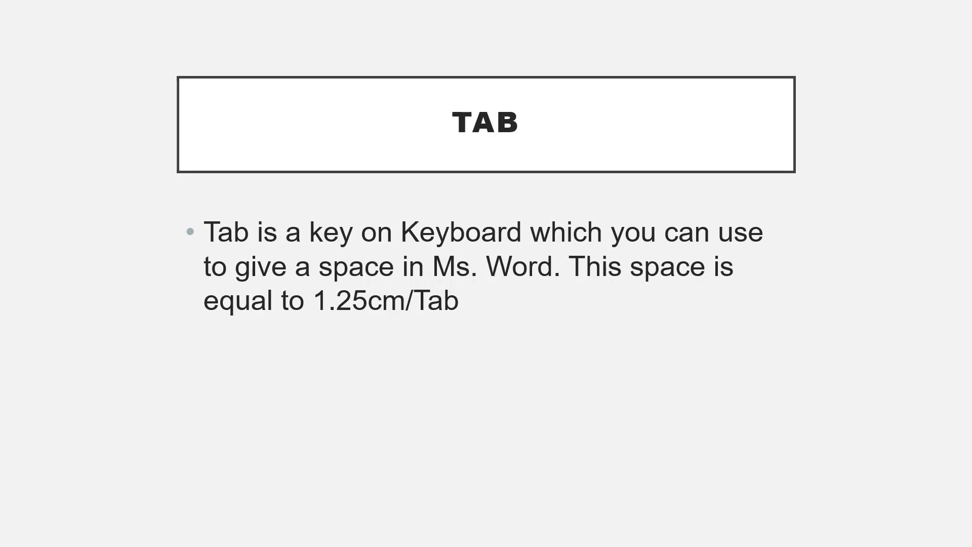
Step: Advance the slideshow to the Type of Tab Stop Position slide listing five tab types
key("Right")
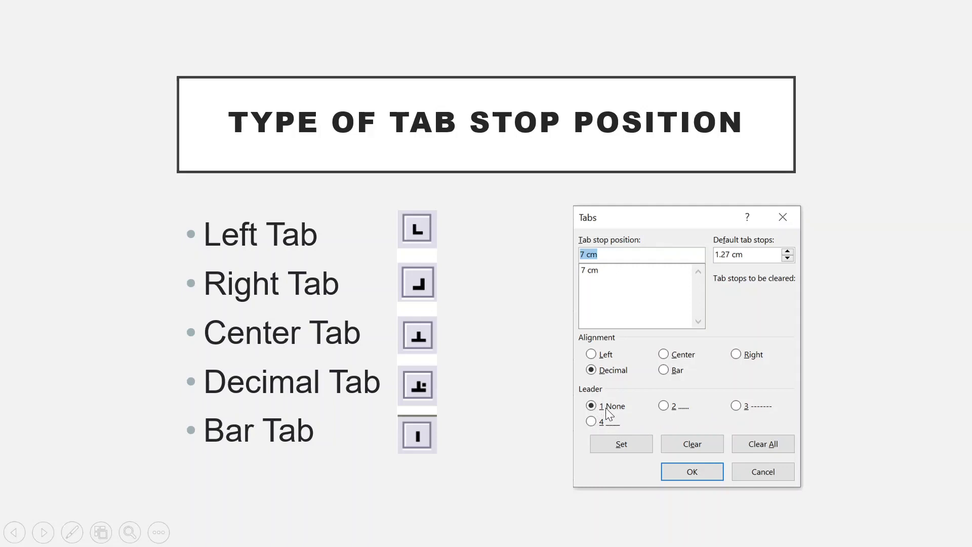
Step: Click through the last slides, end the slide show, and bring up the 'Exercise on page 8' Word document
left_click(606, 408)
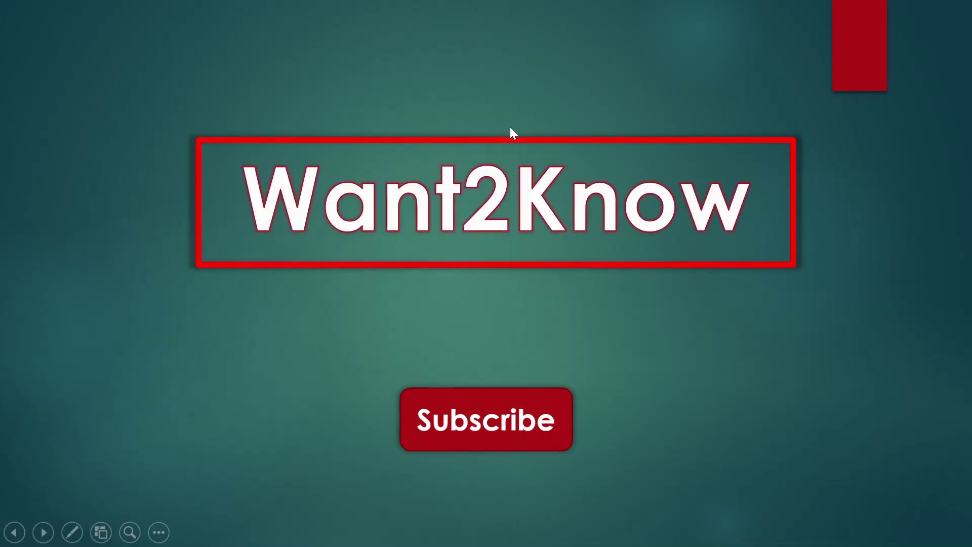
left_click(509, 126)
left_click(510, 128)
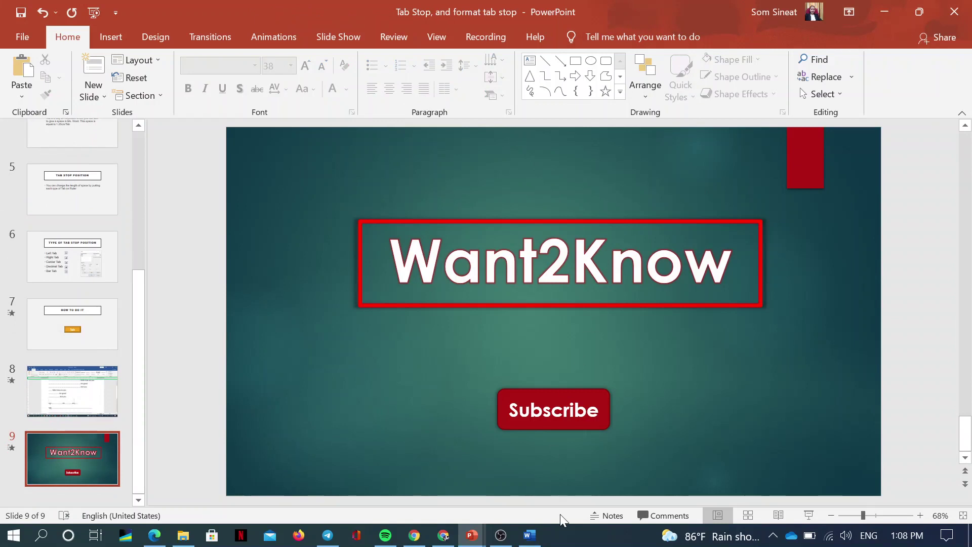
left_click(538, 538)
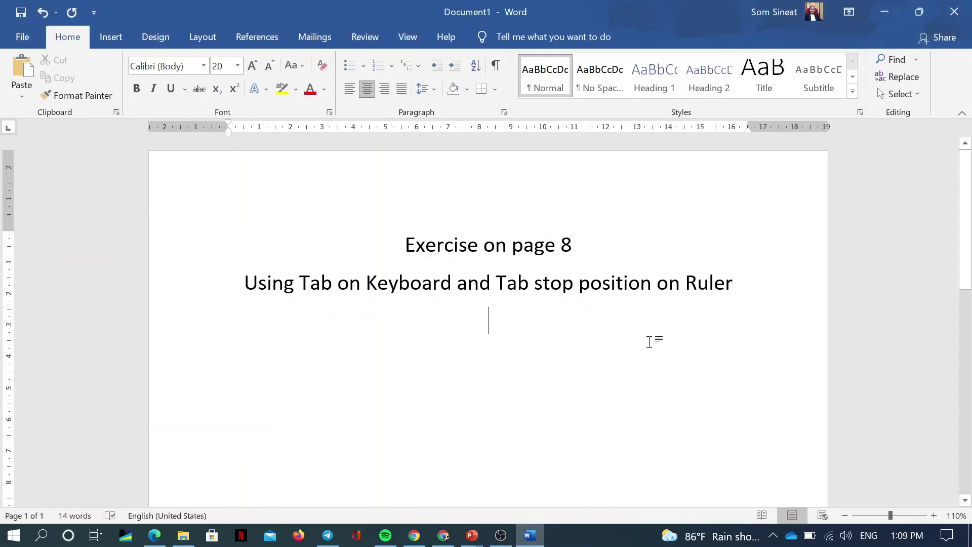
Step: Left-align the line and type 1.25cm and 2.5cm at the first and second default tab stops
key("ctrl+l")
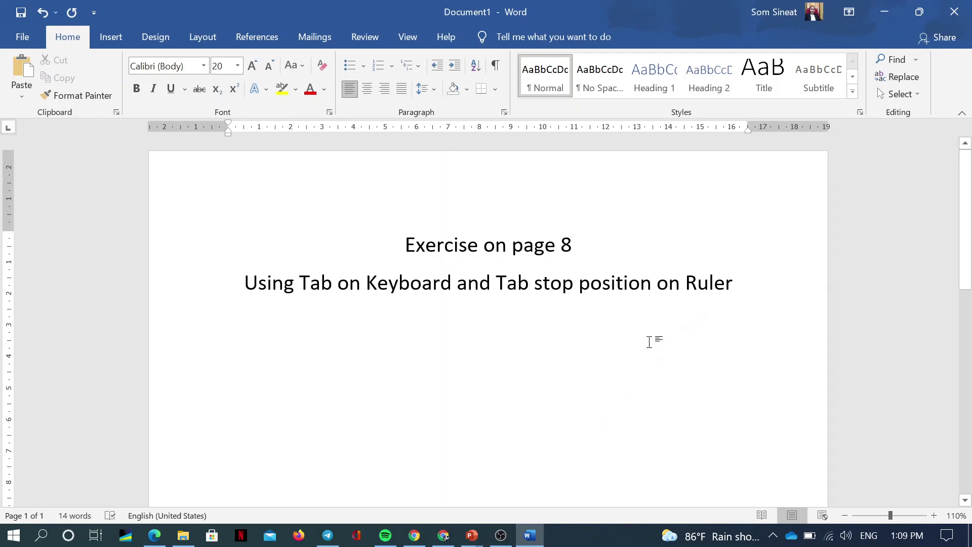
key("Tab")
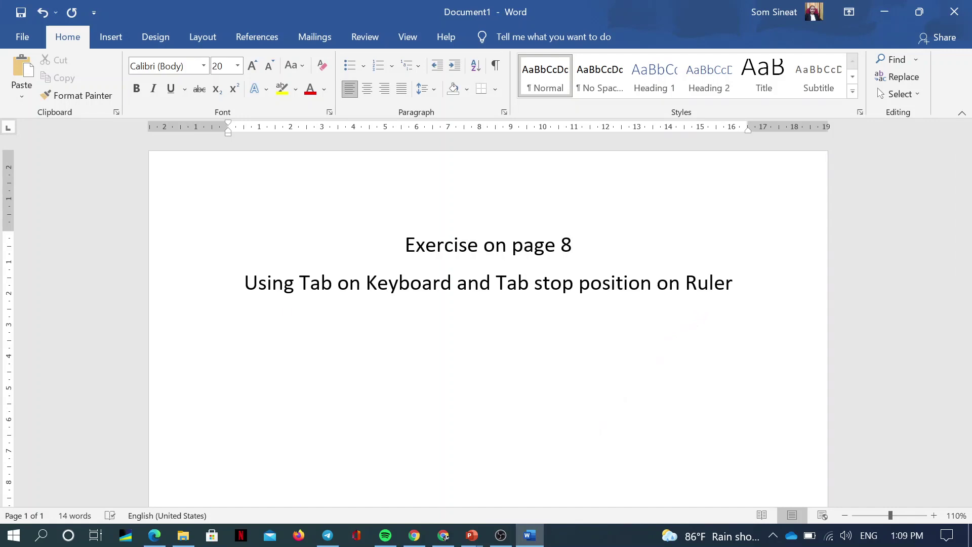
type("1.25")
type("cm")
key("Return")
key("Tab")
type("2.5")
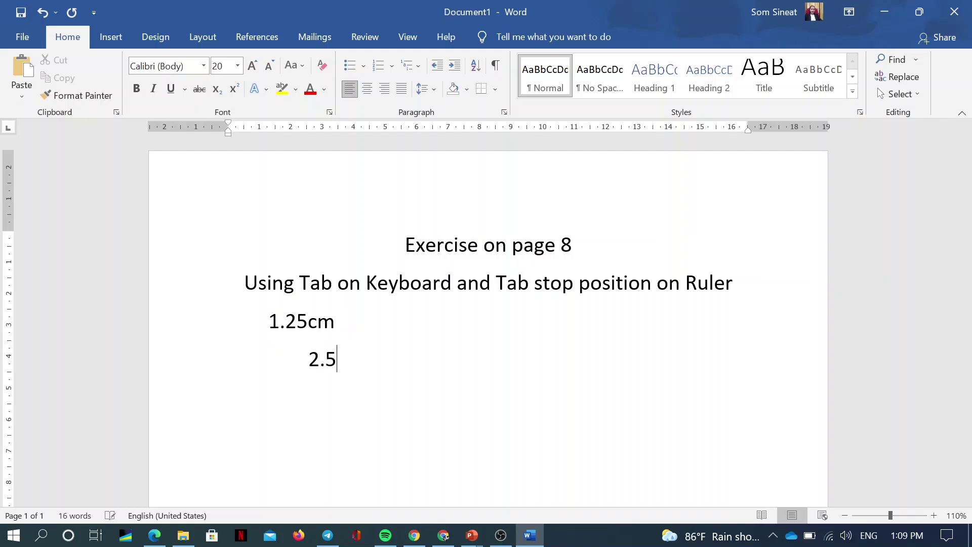
type("cm")
key("Return")
Step: Type the 'Default:' label, add a left tab stop at 6 cm, and enter 6cm there
type("Dau")
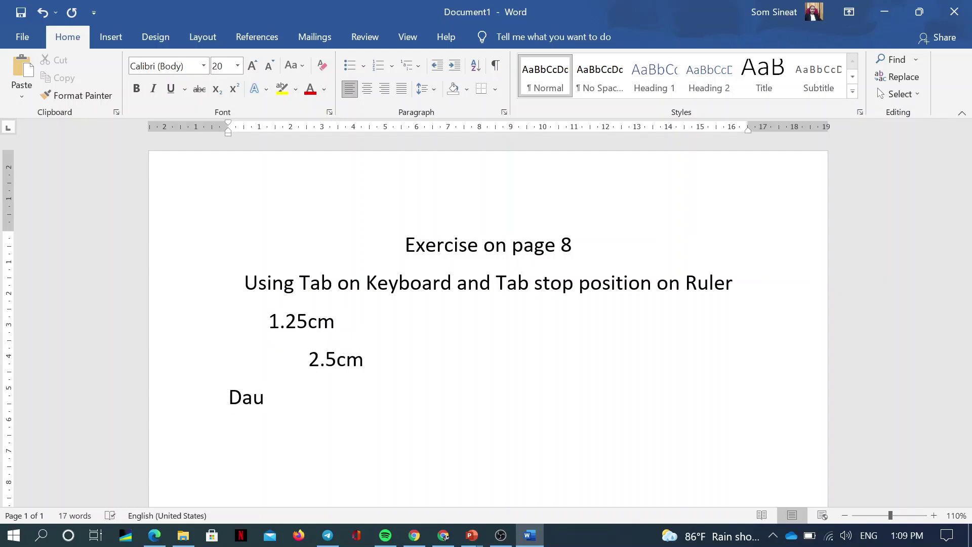
key("BackSpace")
key("BackSpace")
type("efault")
left_click(418, 130)
type("6cm")
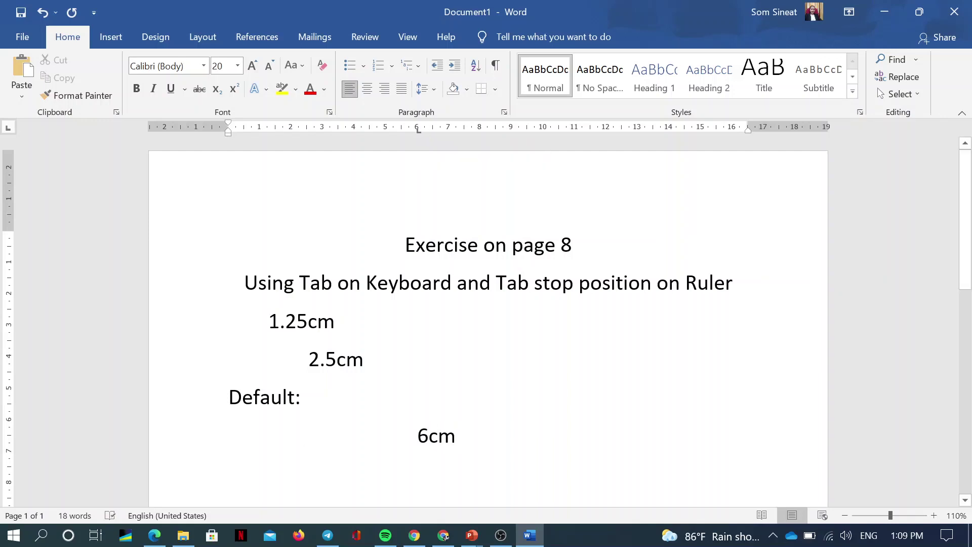
key("Tab")
key("Tab")
key("BackSpace")
key("BackSpace")
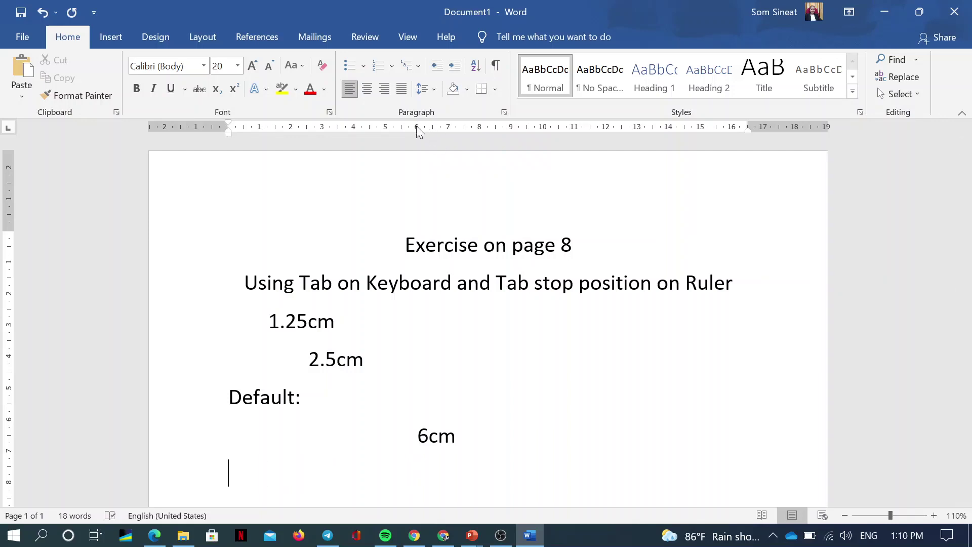
Step: Drag the 6 cm tab stop off the ruler, add a left tab at 12 cm, and type 12cm there
left_click(417, 133)
left_click_drag(417, 133, 420, 170)
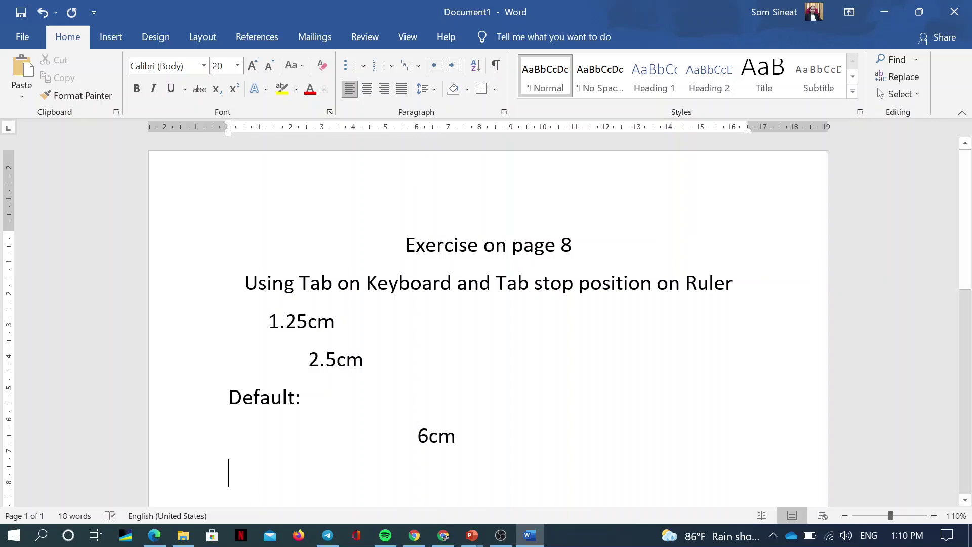
left_click(607, 132)
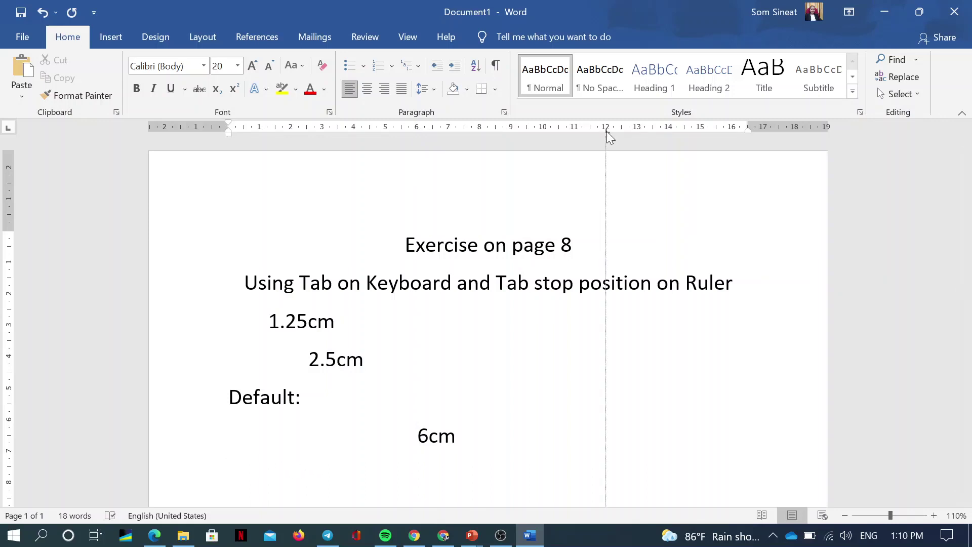
key("Tab")
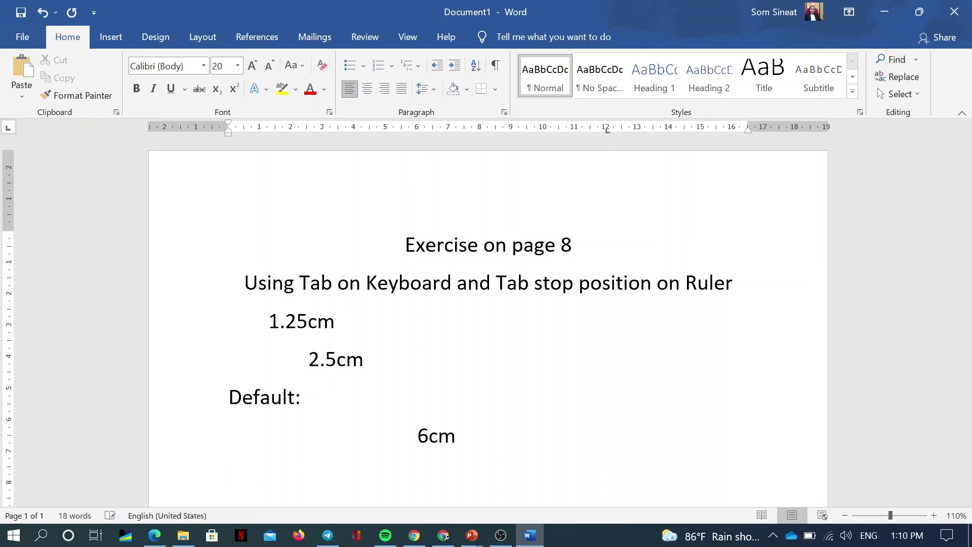
type("12")
type("cm")
Step: Add Hello, How are you and Am good on new lines at the 12 cm tab stop
key("Return")
key("Tab")
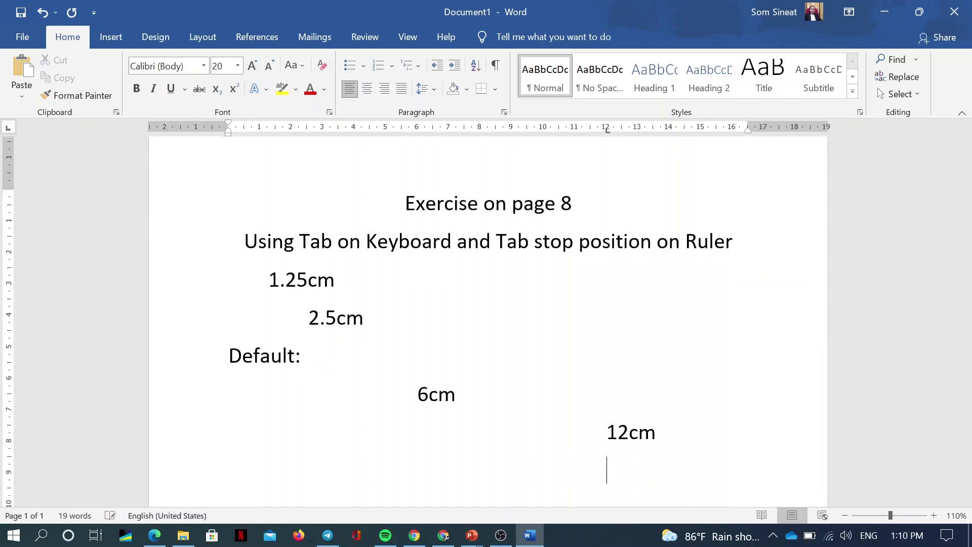
type("Helo")
key("BackSpace")
type("lo")
key("Return")
key("Tab")
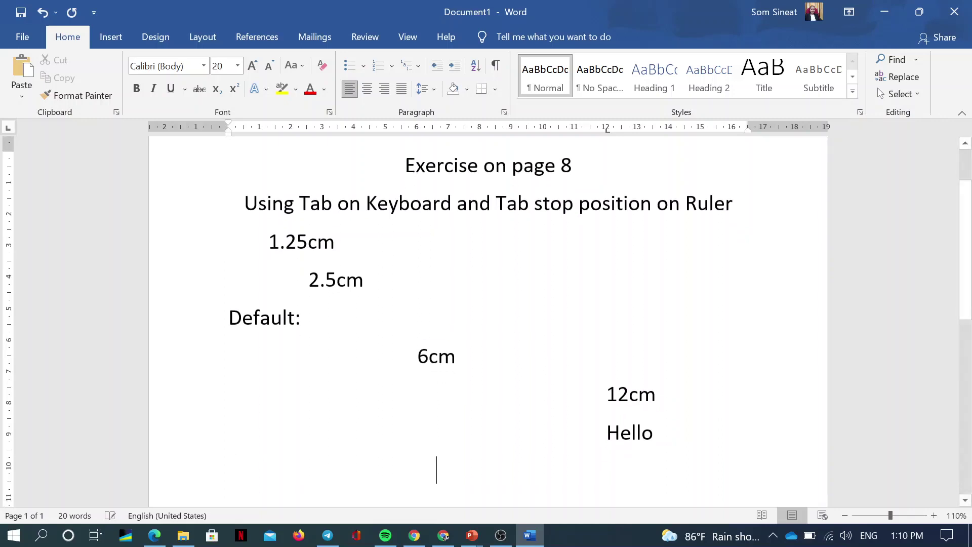
key("Tab")
type("How are yo")
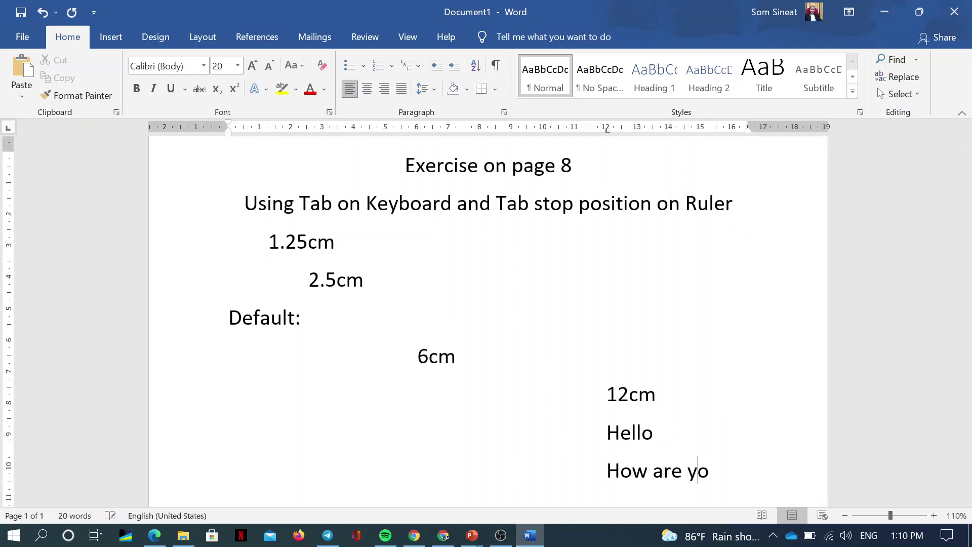
type("u")
key("Return")
key("Tab")
key("Tab")
type("Am")
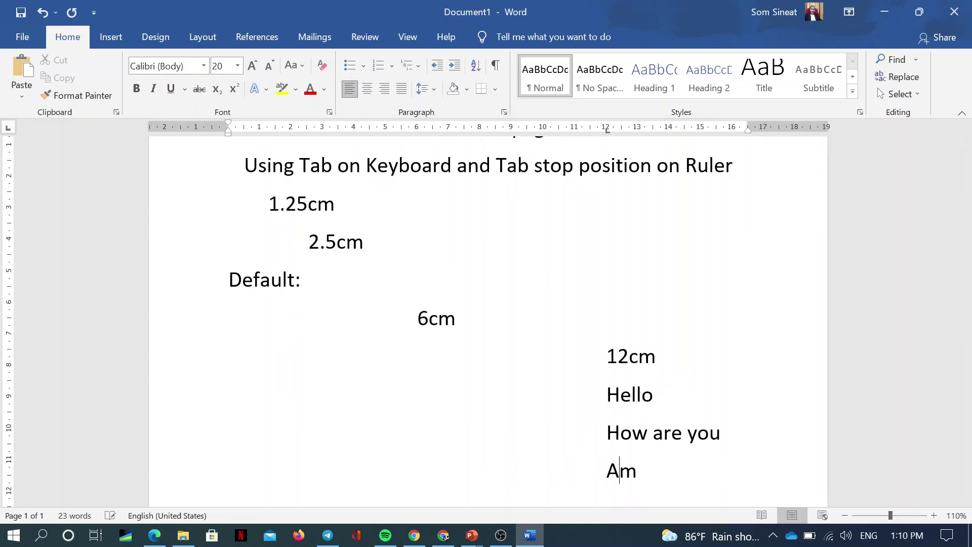
type(" good")
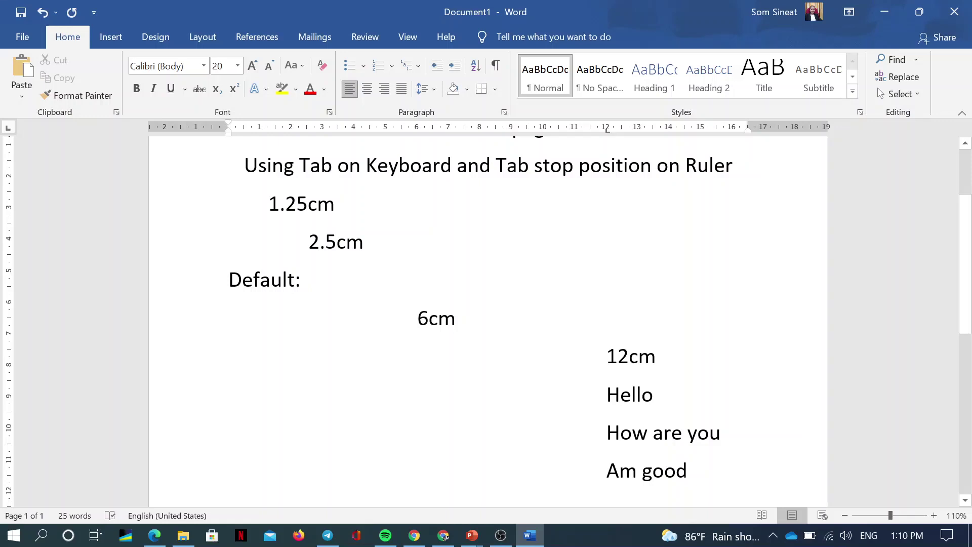
left_click_drag(608, 356, 688, 473)
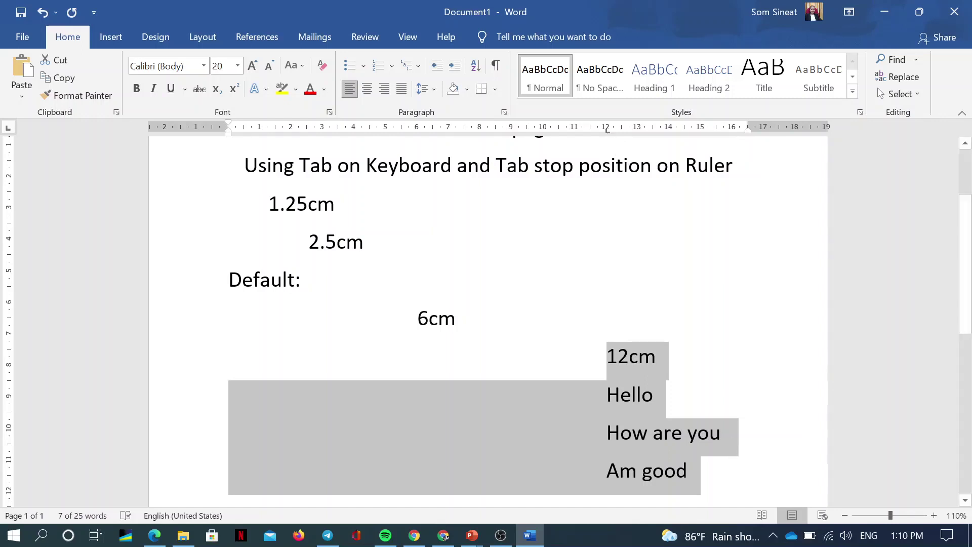
left_click(729, 471)
key("Return")
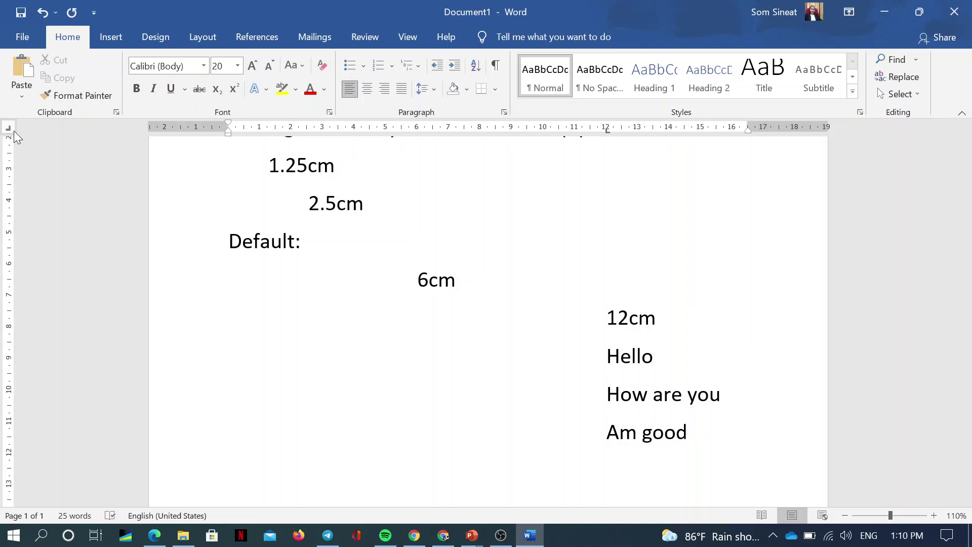
Step: Set a right tab stop at 9 cm and right-align 9cm and Hello against it
left_click(510, 129)
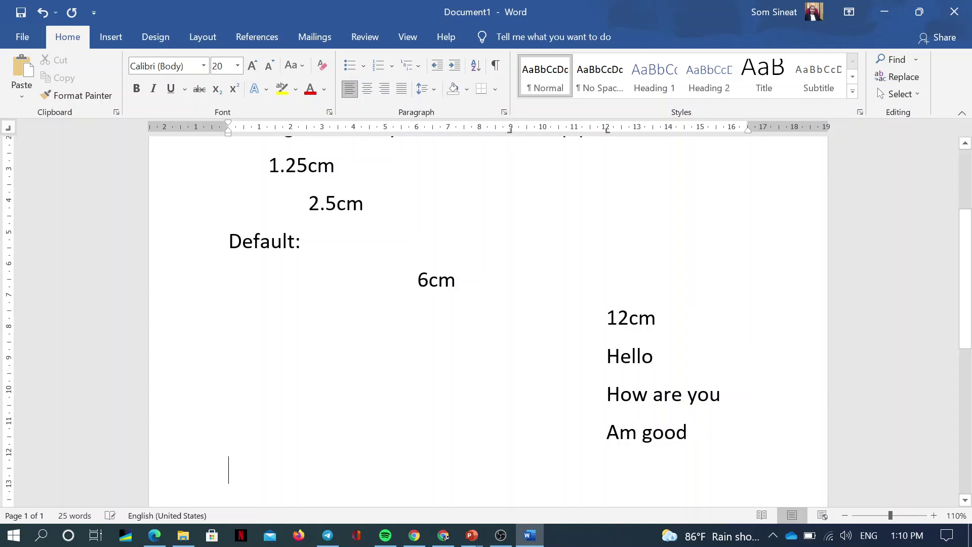
key("Tab")
type("9c")
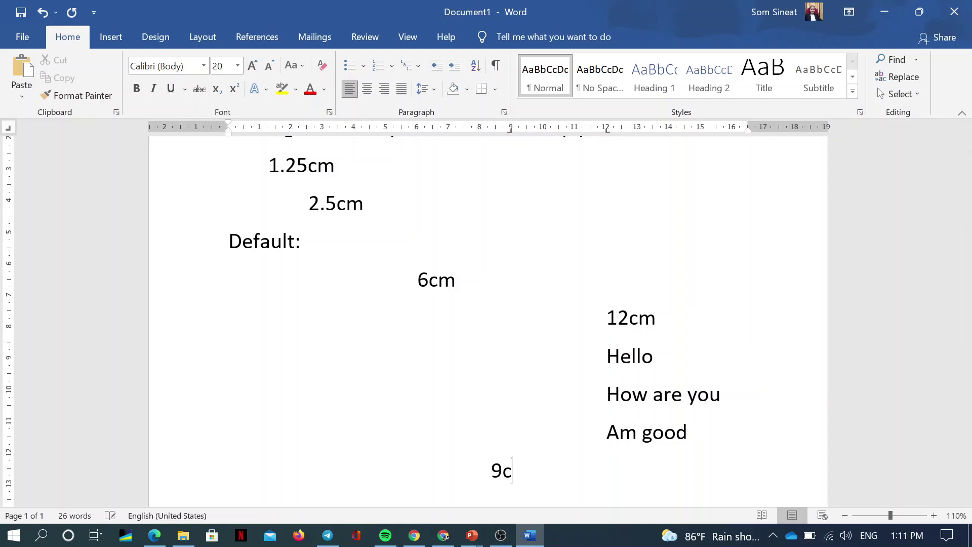
type("m")
key("Return")
key("Tab")
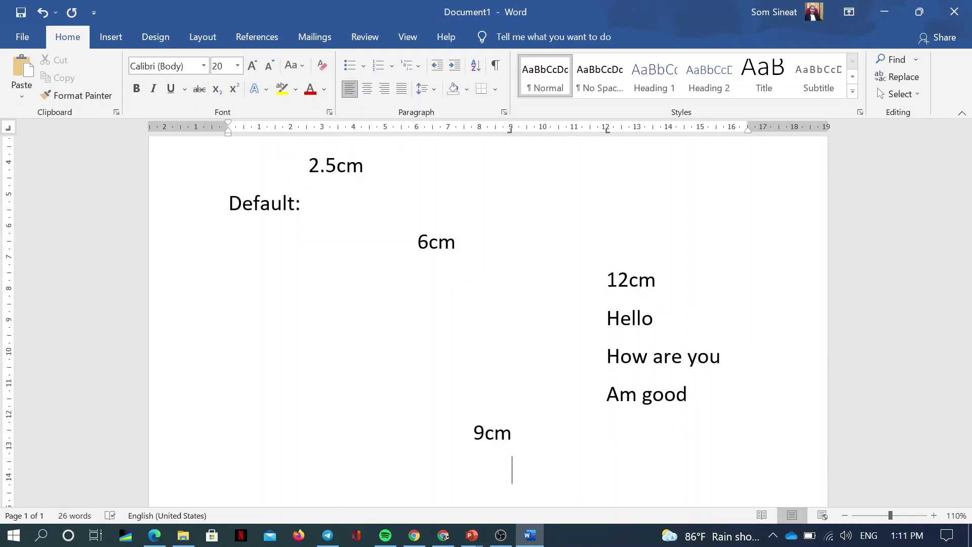
key("Tab")
key("BackSpace")
type("Hell")
type("o")
Step: Add How are you and Am good right-aligned at the 9 cm stop, then a blank line
key("Return")
key("Tab")
type("How")
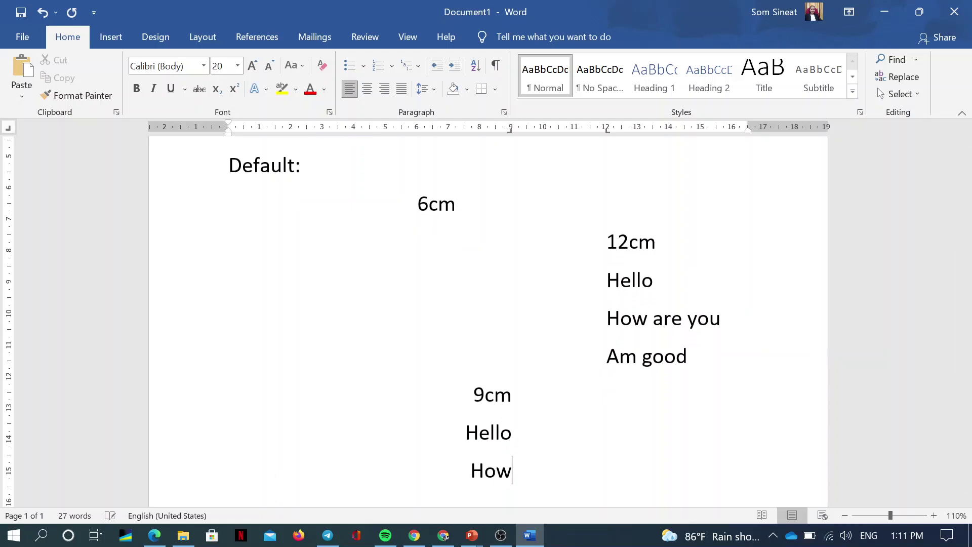
type(" are you")
key("Return")
key("Tab")
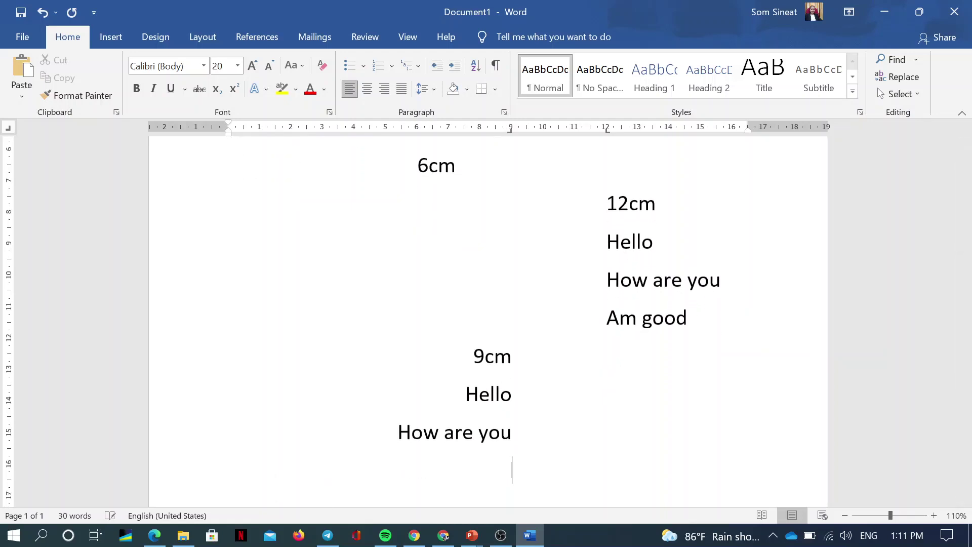
type("Am good")
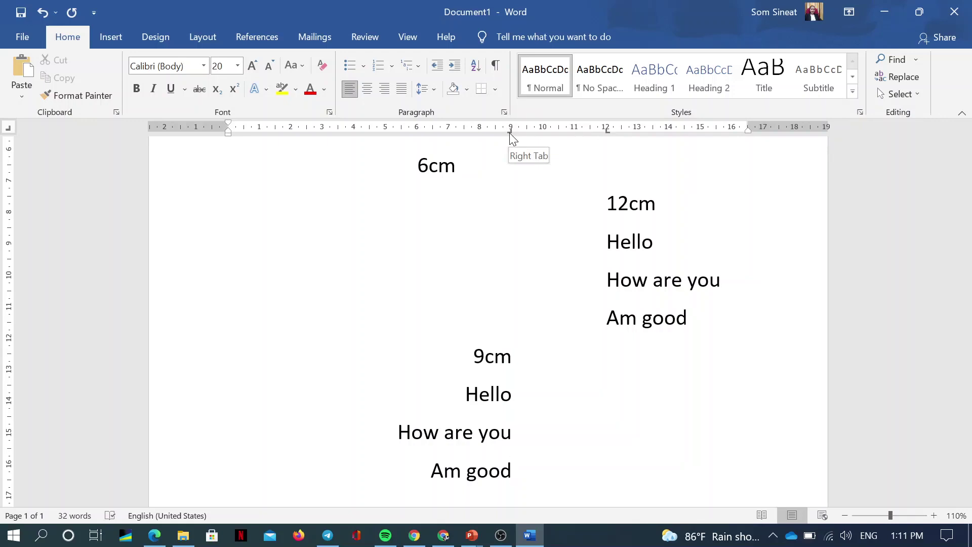
key("Return")
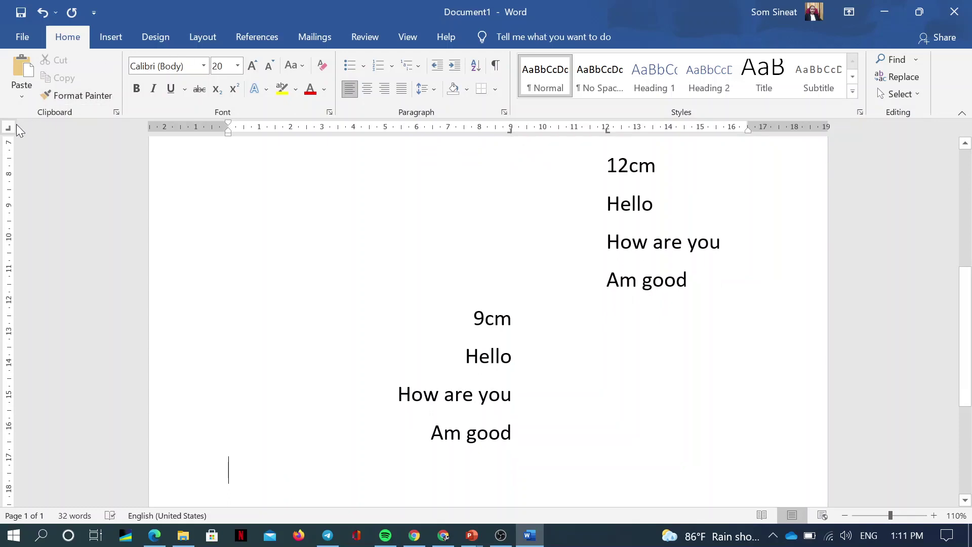
Step: Choose a decimal tab stop at 4 cm and type 12.00 on it
left_click(7, 130)
key("Tab")
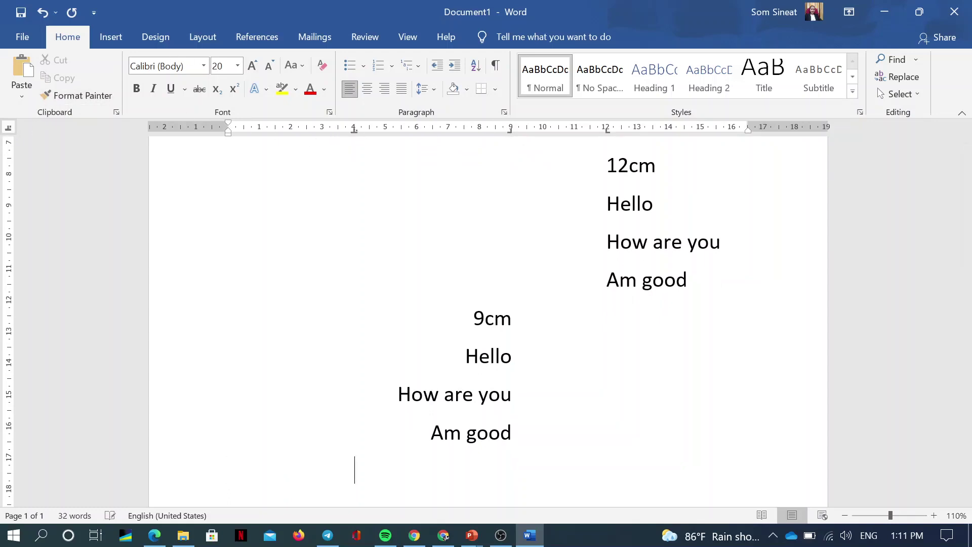
key("Tab")
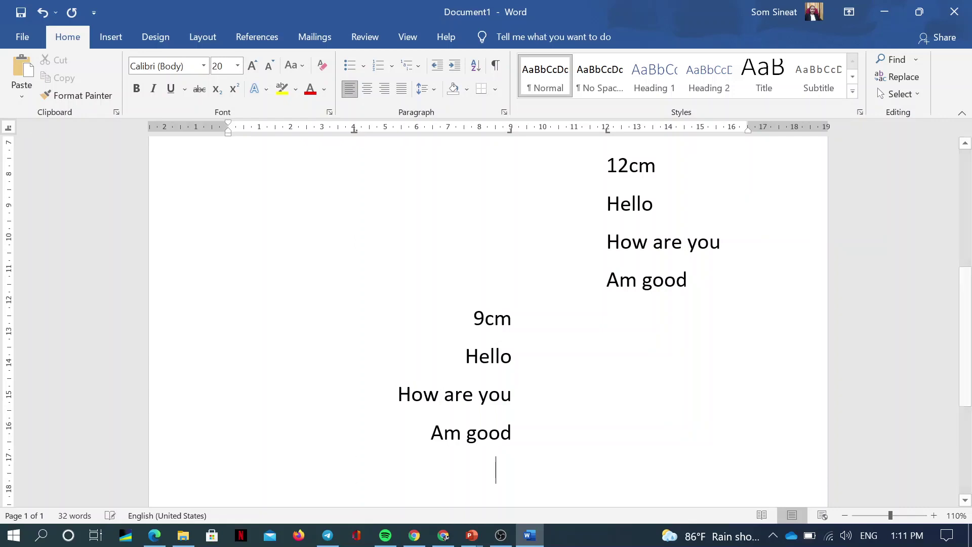
key("Tab")
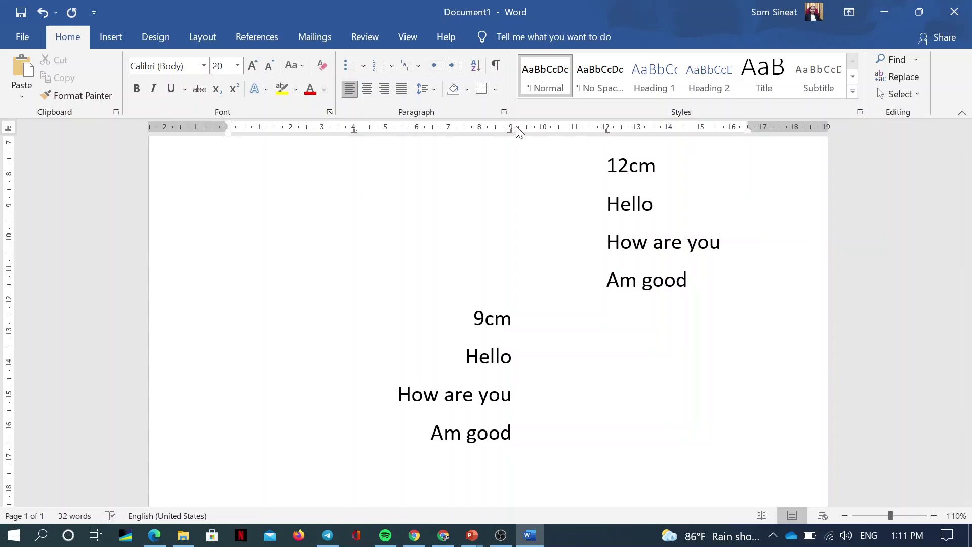
key("BackSpace")
key("BackSpace")
type("1")
type("2.00")
key("Return")
Step: Add 3333333.00000, 555.888 and 50000.00 lined up on the 4 cm decimal stop
type("12")
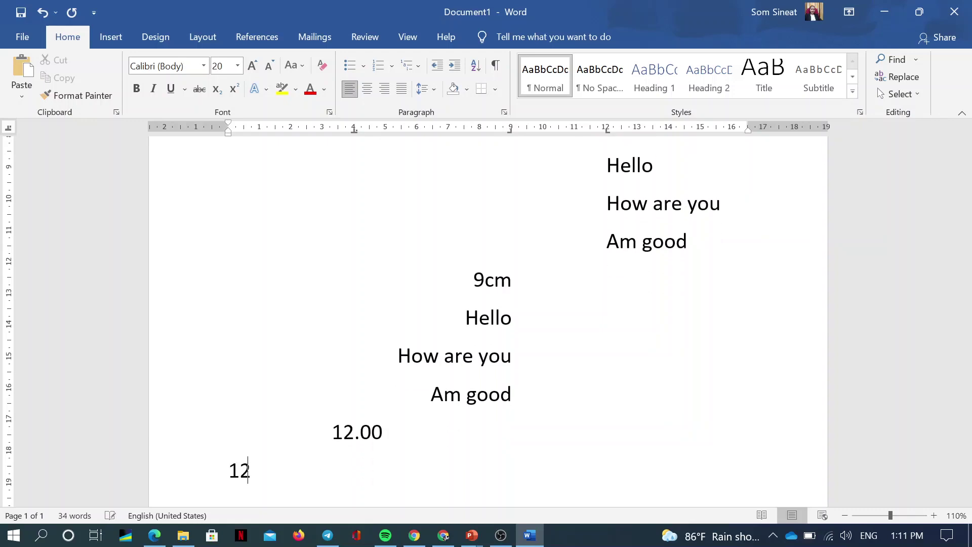
type("344.0")
key("End")
key("BackSpace")
key("BackSpace")
key("BackSpace")
key("BackSpace")
key("BackSpace")
key("BackSpace")
key("BackSpace")
key("Tab")
type("333333")
type("000")
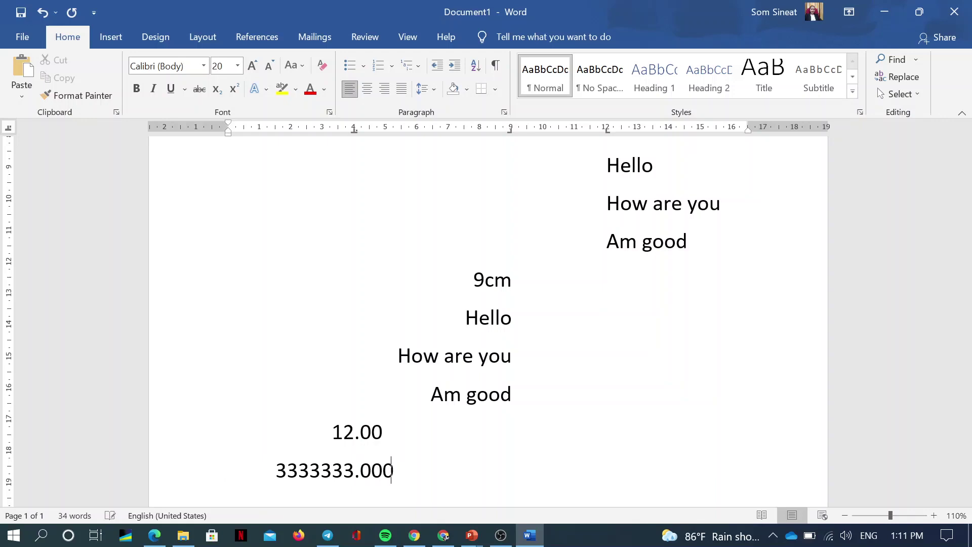
type("00")
key("Return")
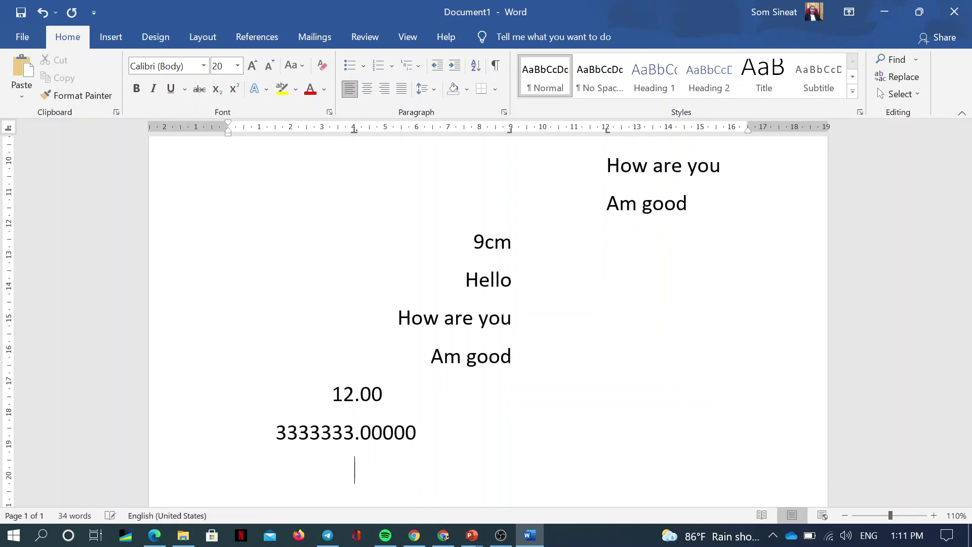
type("555.888")
key("Return")
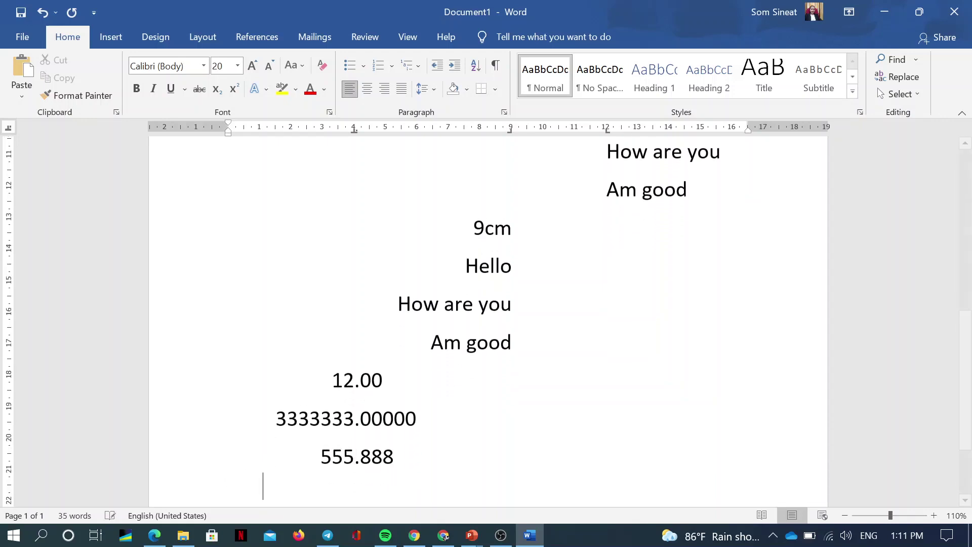
type("5000")
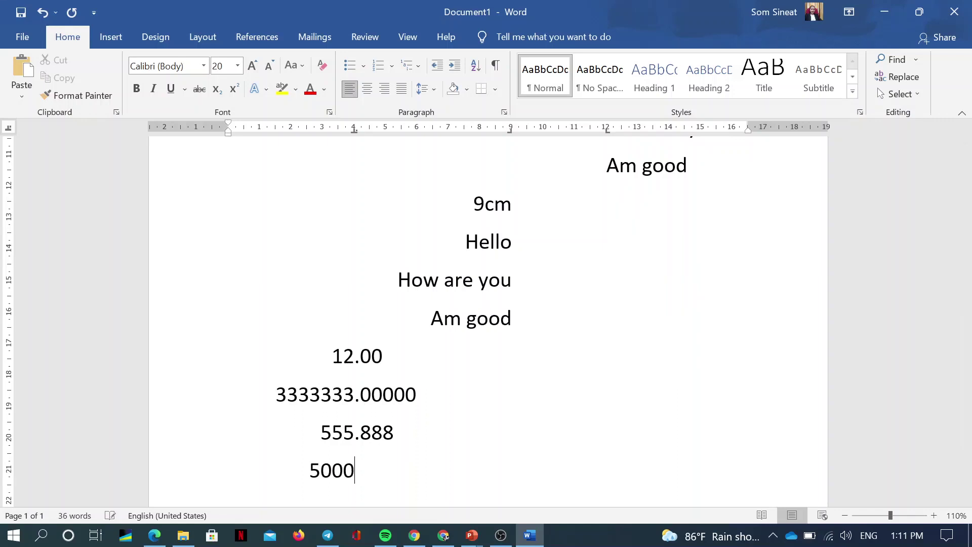
type("0.00")
key("Return")
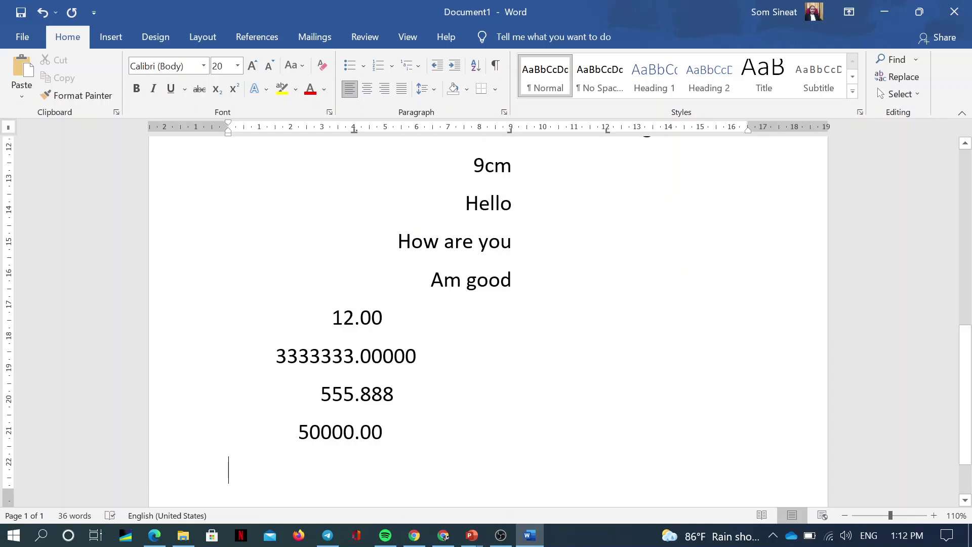
Step: Add a bar tab at 2 cm on the new empty line
left_click(291, 130)
key("Tab")
key("Tab")
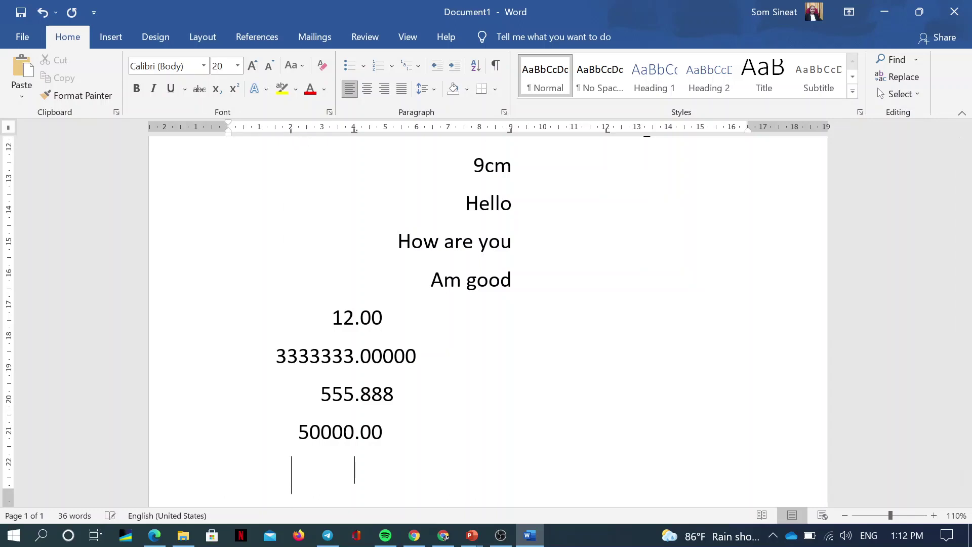
key("BackSpace")
key("BackSpace")
Step: Type Hello, Hi and How on separate lines beside the 2 cm bar, and hide white space between pages
type("Hello")
key("Return")
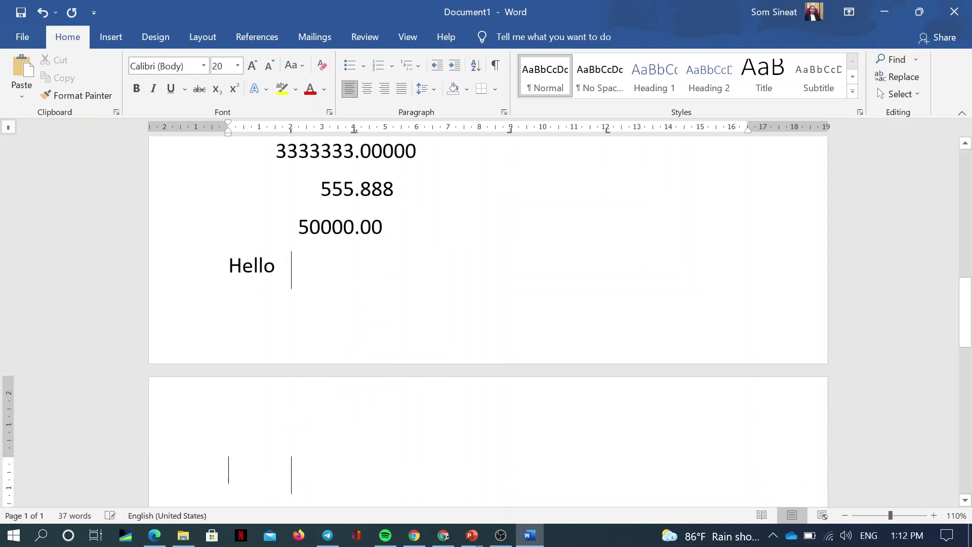
type("Hi")
key("Return")
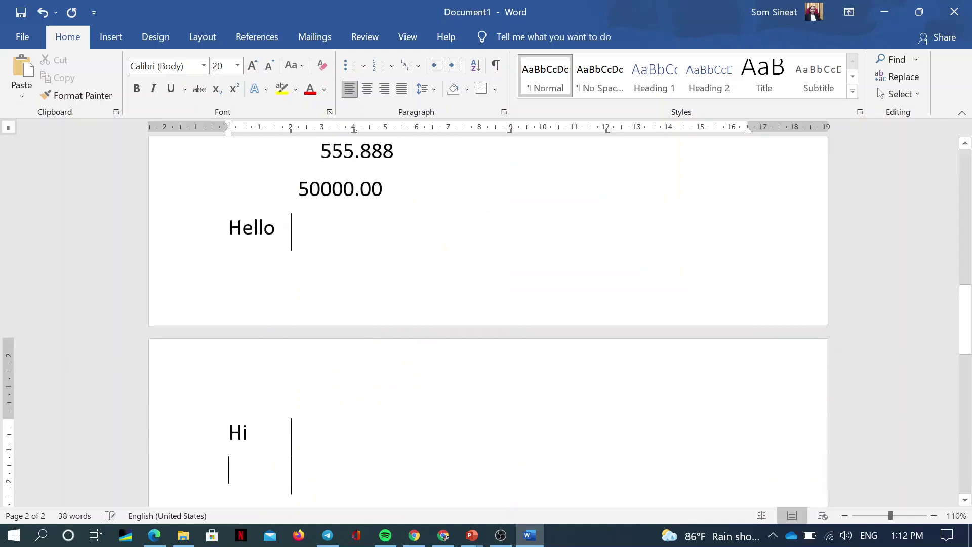
type("How")
key("Return")
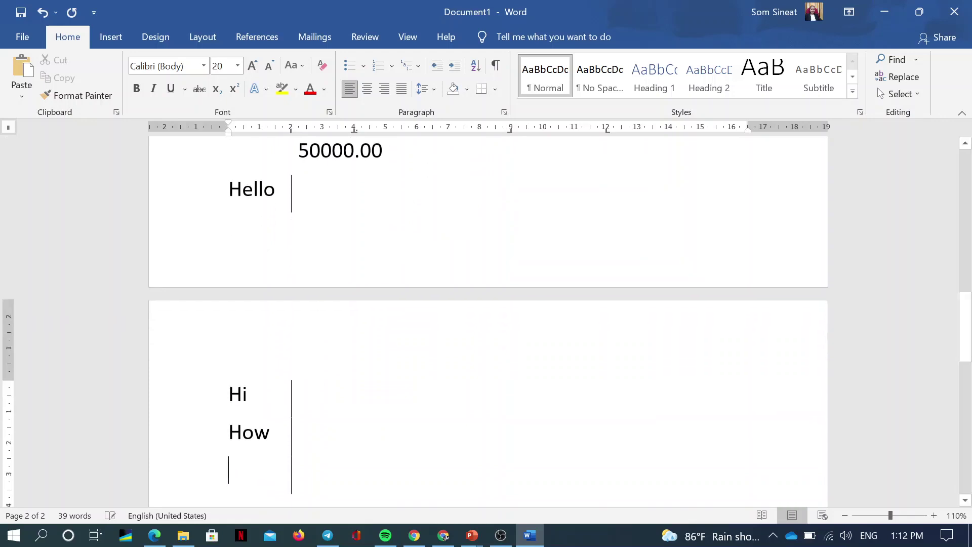
double_click(381, 293)
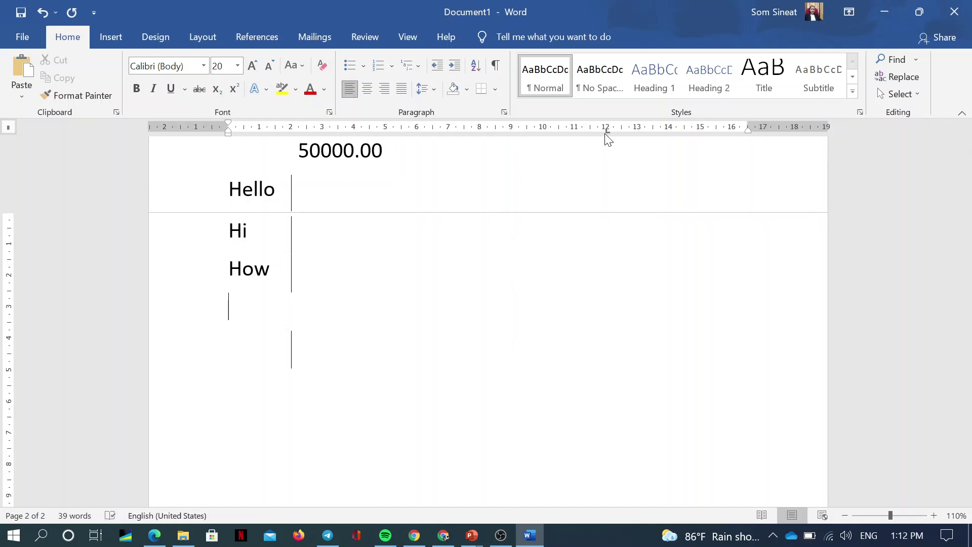
Step: Delete the empty paragraph below How carrying the bar line, leaving a clean empty line
left_click_drag(606, 133, 606, 134)
key("Return")
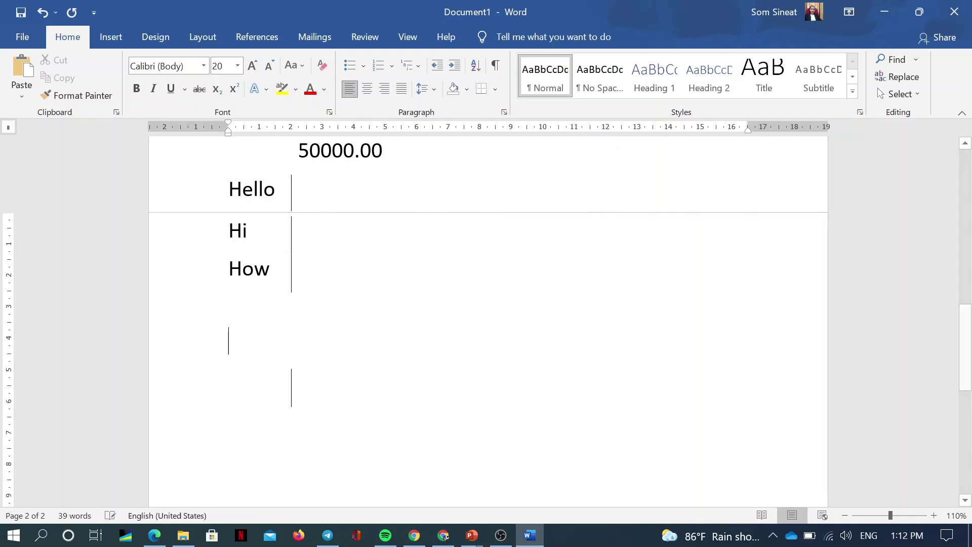
key("shift+Right")
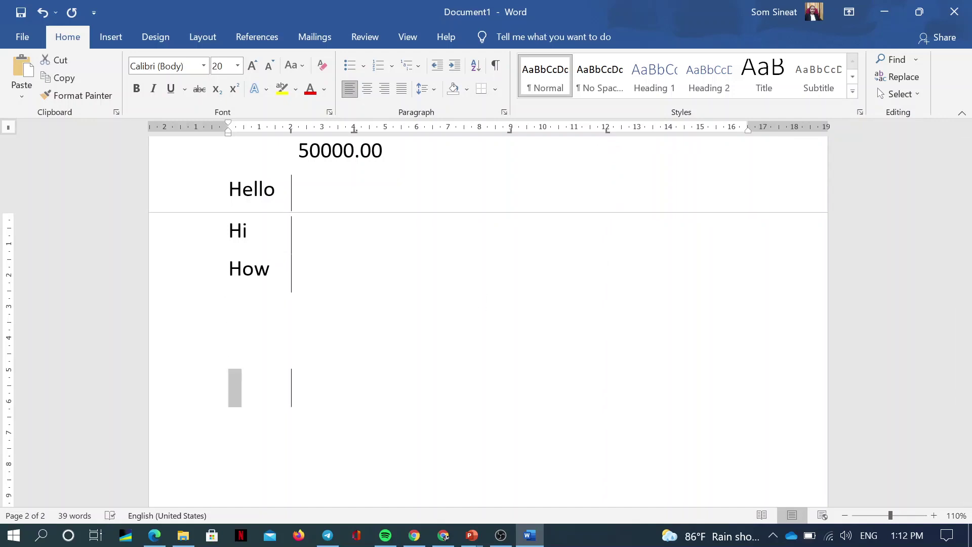
left_click(291, 131)
left_click(510, 130)
key("BackSpace")
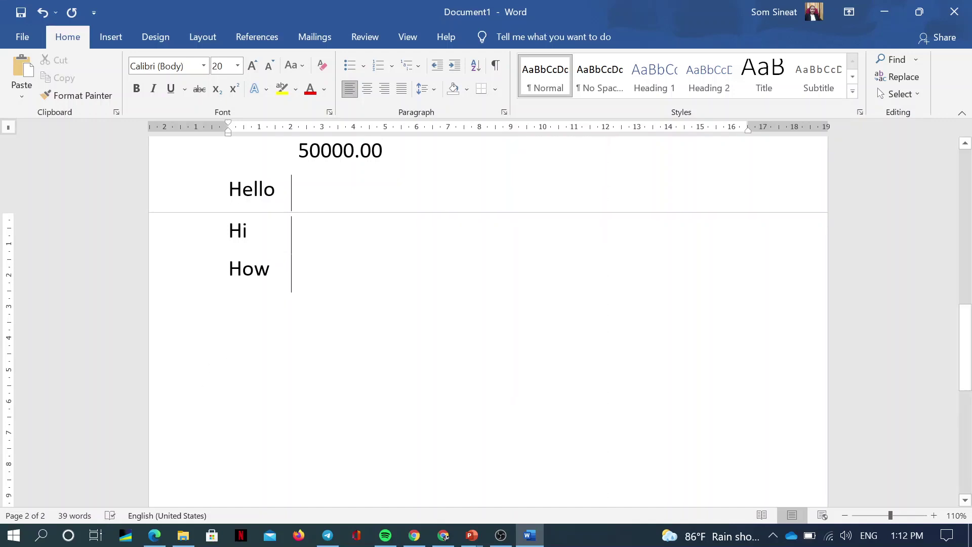
left_click(247, 230)
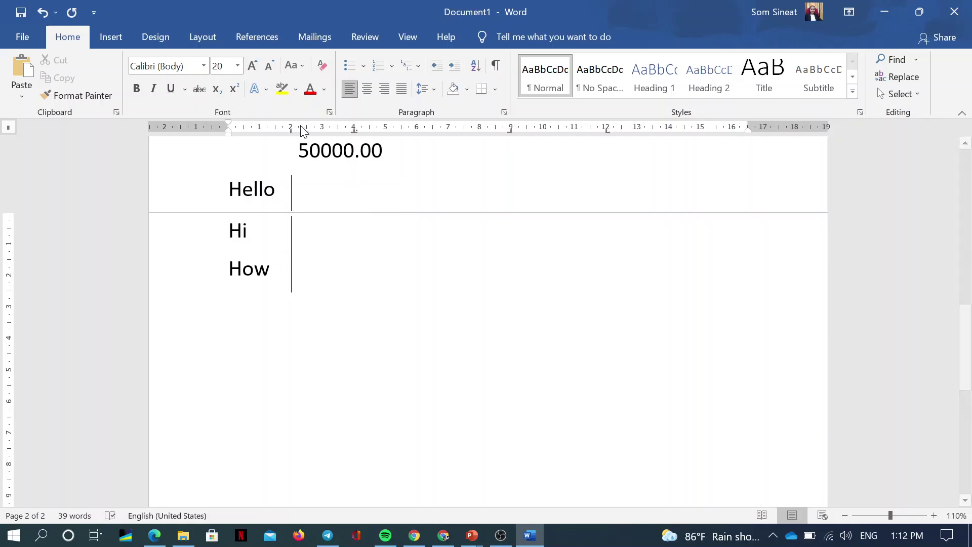
left_click(229, 344)
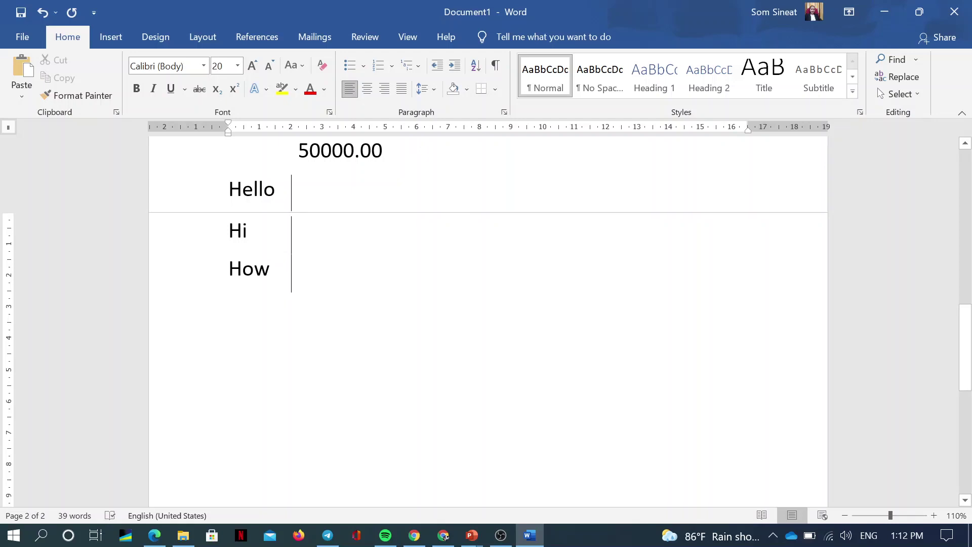
Step: In Khmer, type ឈ្មោះ, sex and birthplace labels, each followed by a dotted fill line
type("Q")
key("BackSpace")
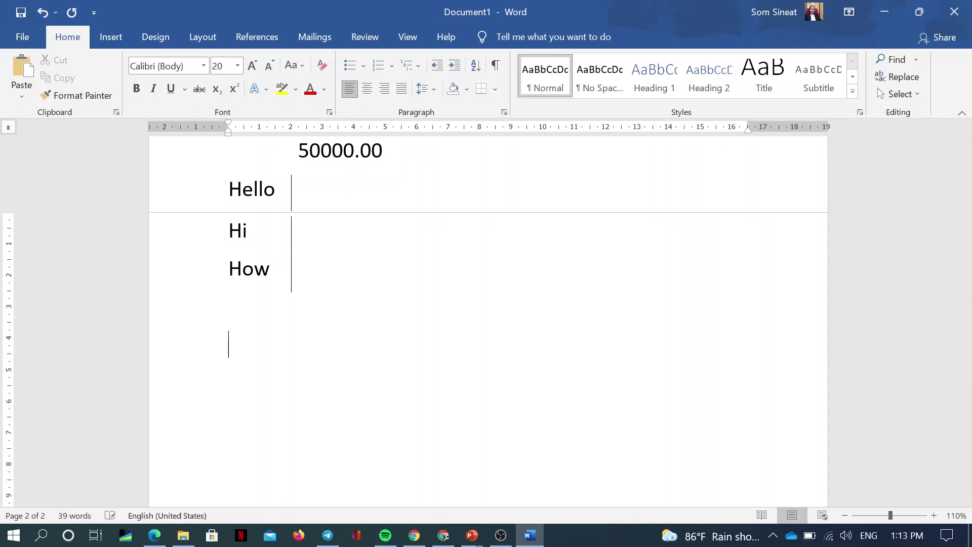
key("alt+shift")
type("ឈ្មោ")
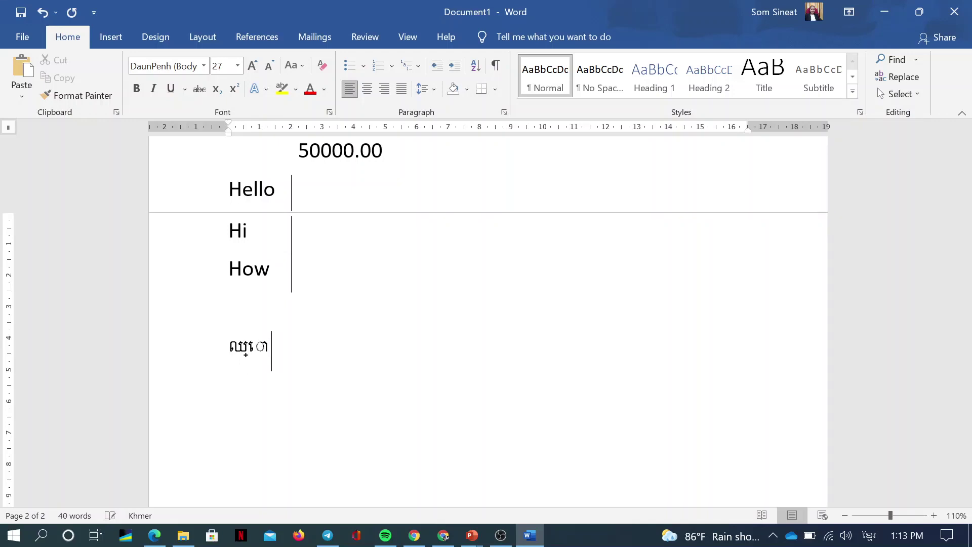
key("BackSpace")
type("ោះ")
type("..")
type("..........")
type(".")
type("ក")
type("េទ")
type("..")
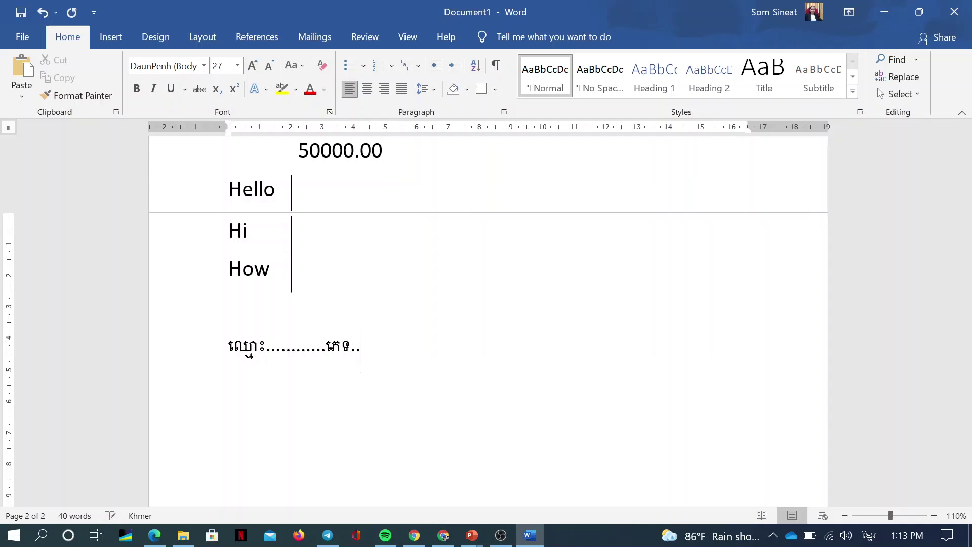
type("........")
type("ទីក")
type("ំន្លែ")
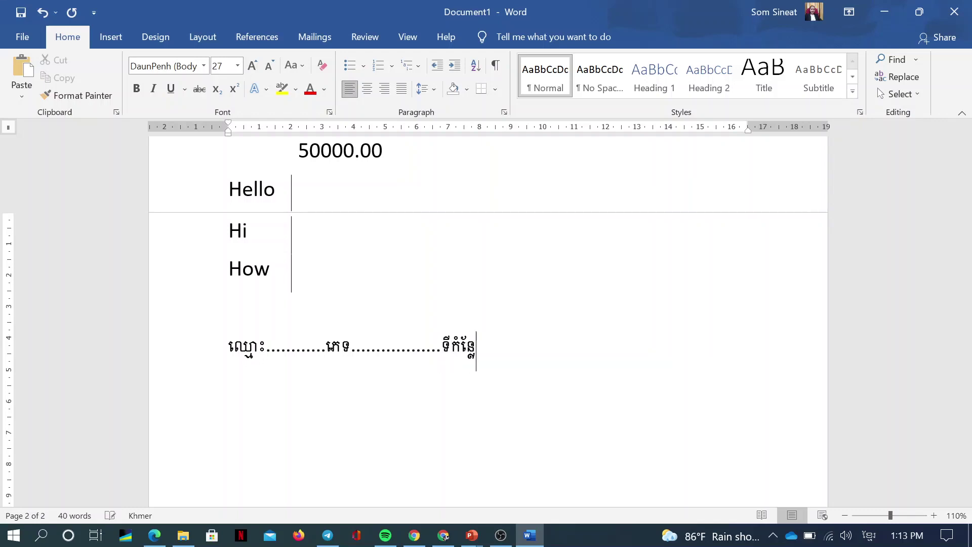
key("BackSpace")
key("BackSpace")
type("ន្លែង")
type("កំណើត")
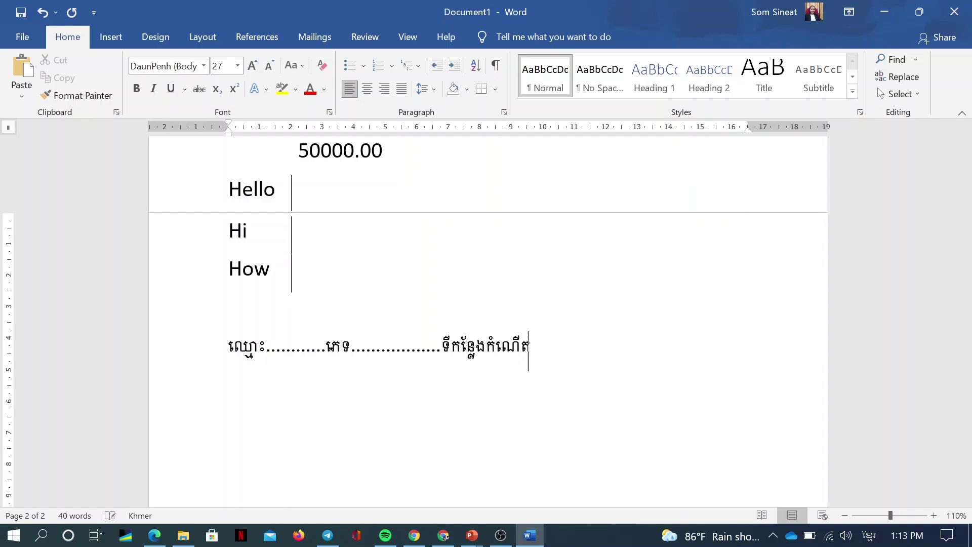
type(".......")
key("Return")
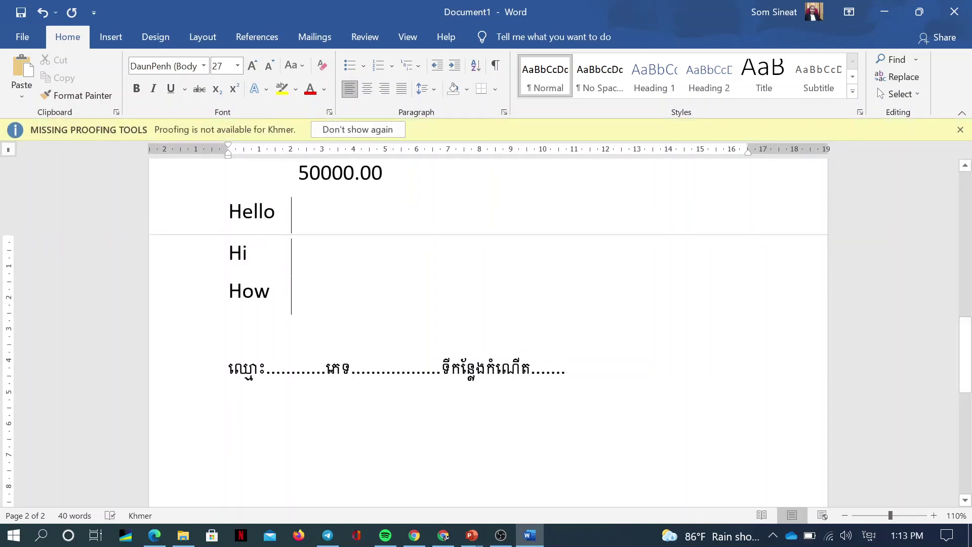
Step: Type the Khmer label កម្មវត្ថុ and add a right tab stop at 14 cm for that line
type("កម")
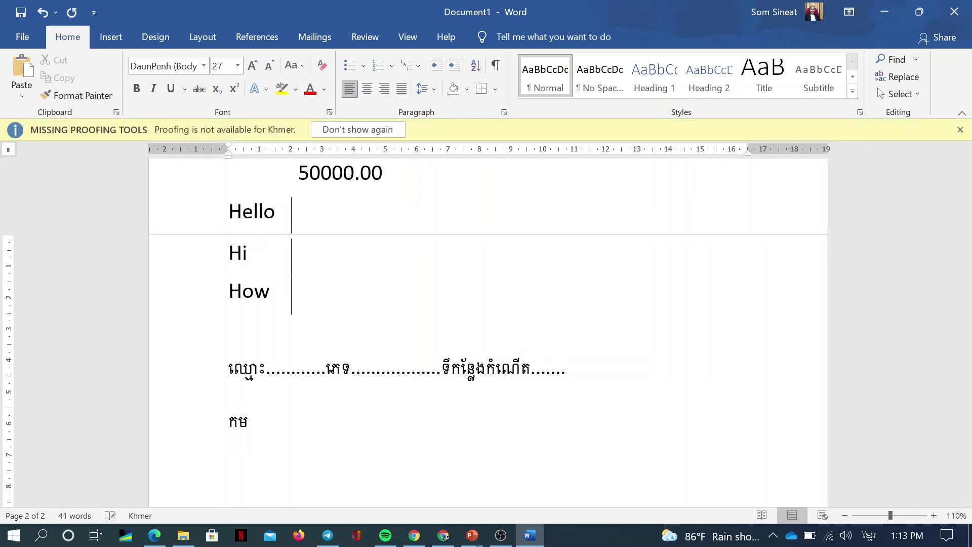
type("្ម")
type("វត្ថុ")
type("...............")
key("BackSpace")
key("BackSpace")
key("BackSpace")
key("BackSpace")
key("BackSpace")
key("BackSpace")
key("BackSpace")
key("BackSpace")
key("BackSpace")
key("BackSpace")
key("BackSpace")
key("BackSpace")
key("BackSpace")
key("BackSpace")
key("BackSpace")
left_click(667, 151)
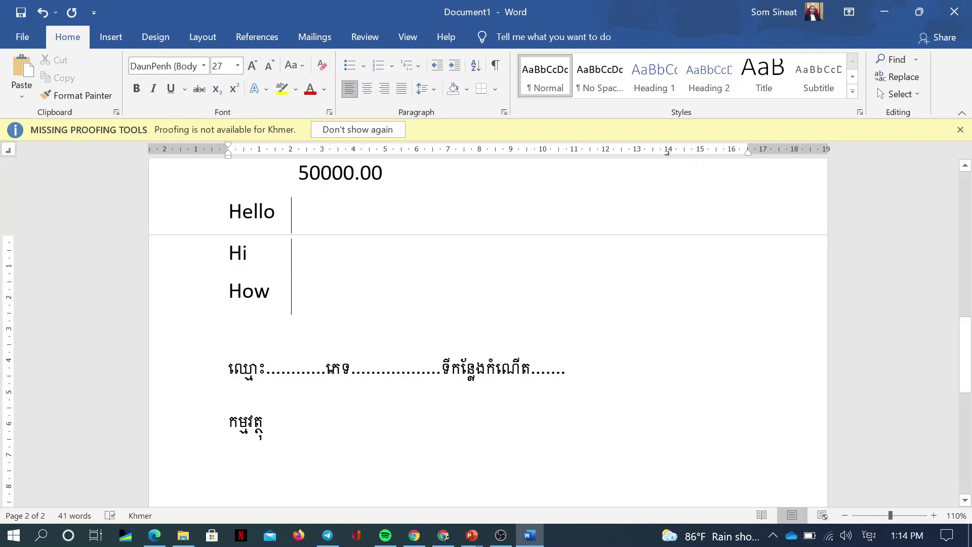
key("Tab")
Step: Give the 14 cm right tab stop the dotted leader option 2 in the Tabs dialog
double_click(668, 152)
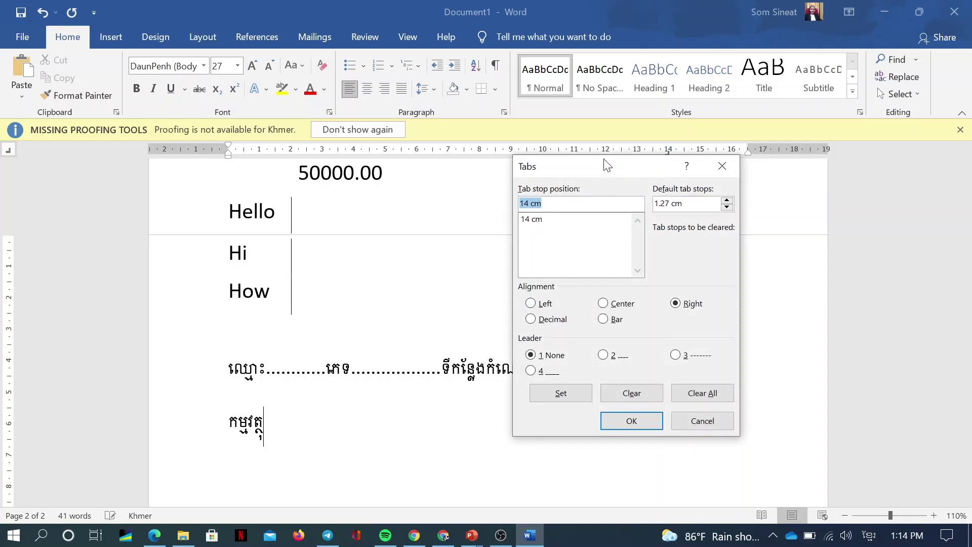
left_click_drag(607, 165, 608, 193)
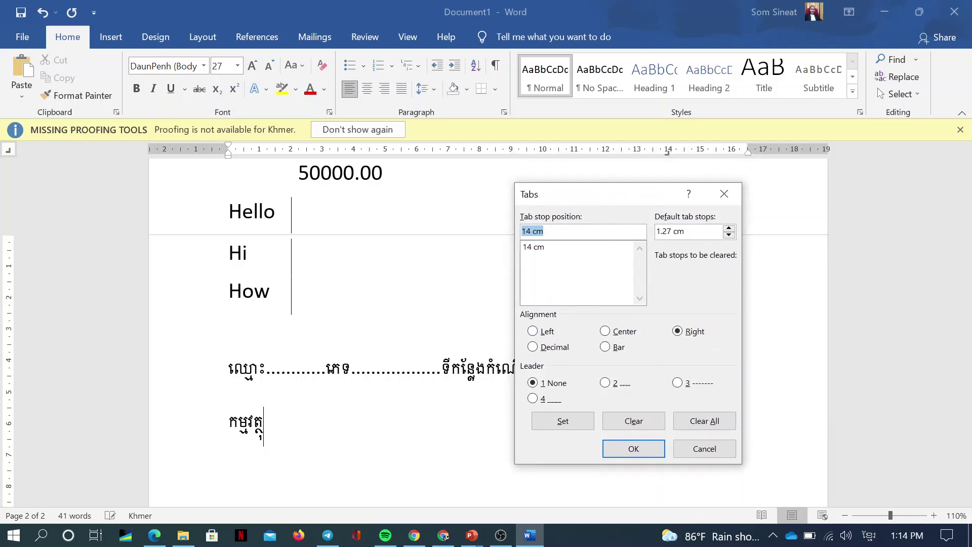
left_click(541, 249)
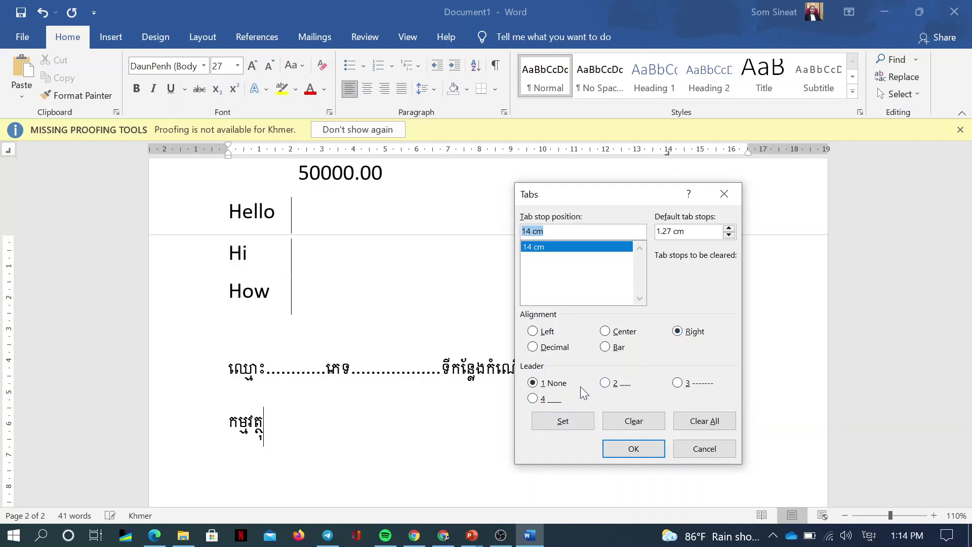
left_click(609, 382)
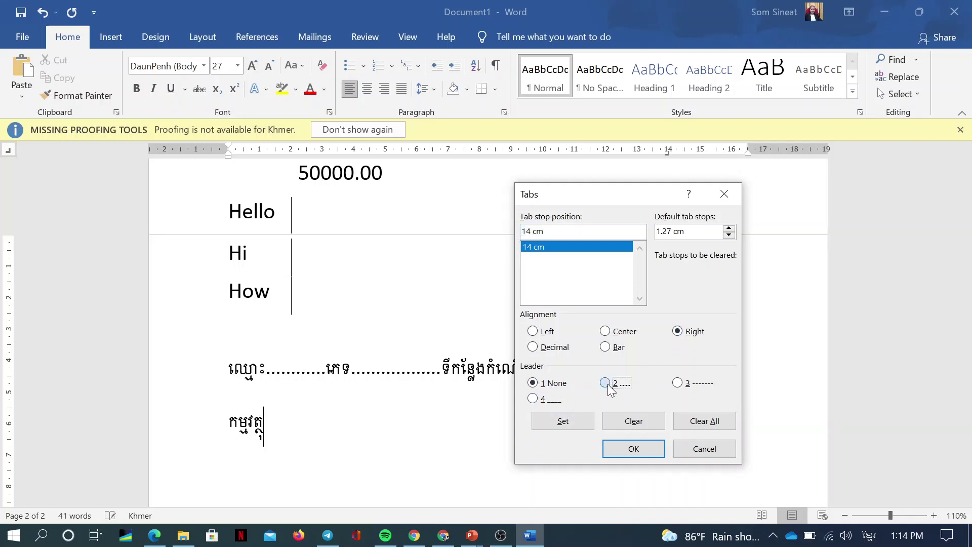
left_click(581, 418)
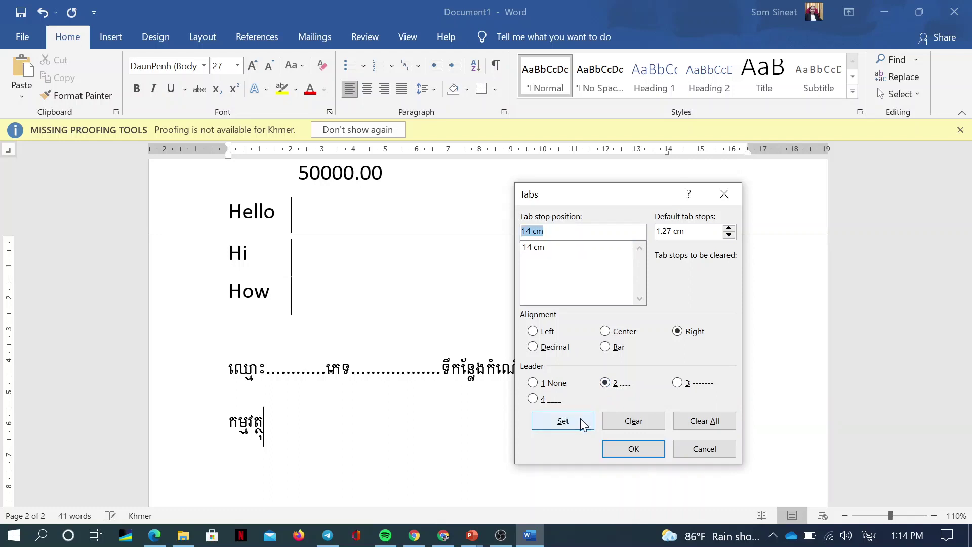
left_click(612, 447)
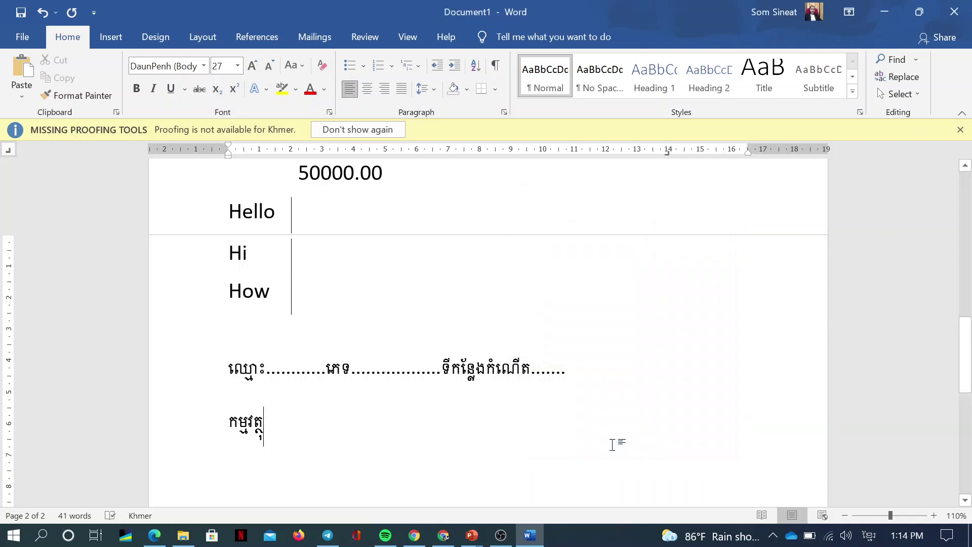
Step: Fill the កម្មវត្ថុ line with dots, then add a full dotted line ending in ។
key("Tab")
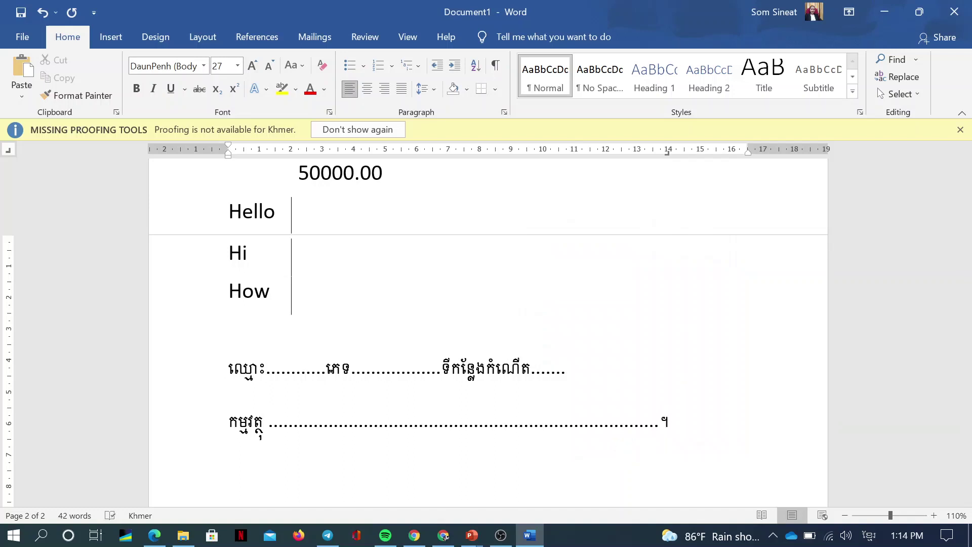
key("Return")
key("BackSpace")
key("BackSpace")
key("Tab")
type("។")
Step: Add a មូលហេតុ line with a dotted leader plus another full dotted line, then select the form lines
key("Return")
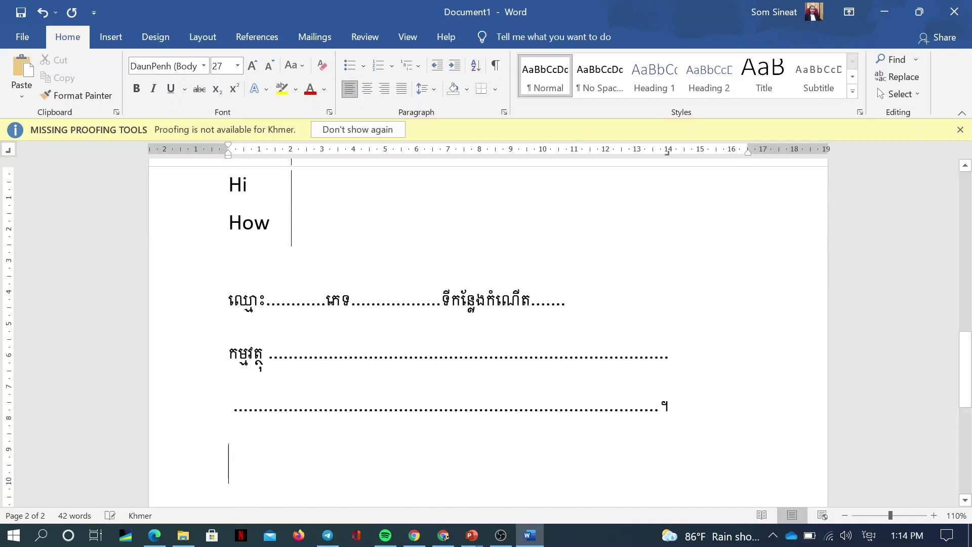
type("មូលហេត")
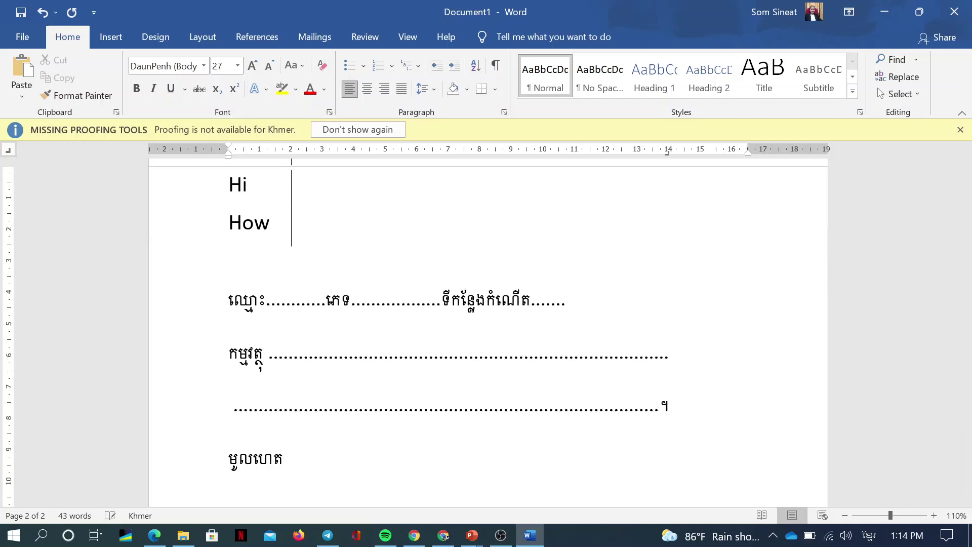
type("ុ")
key("Tab")
key("Return")
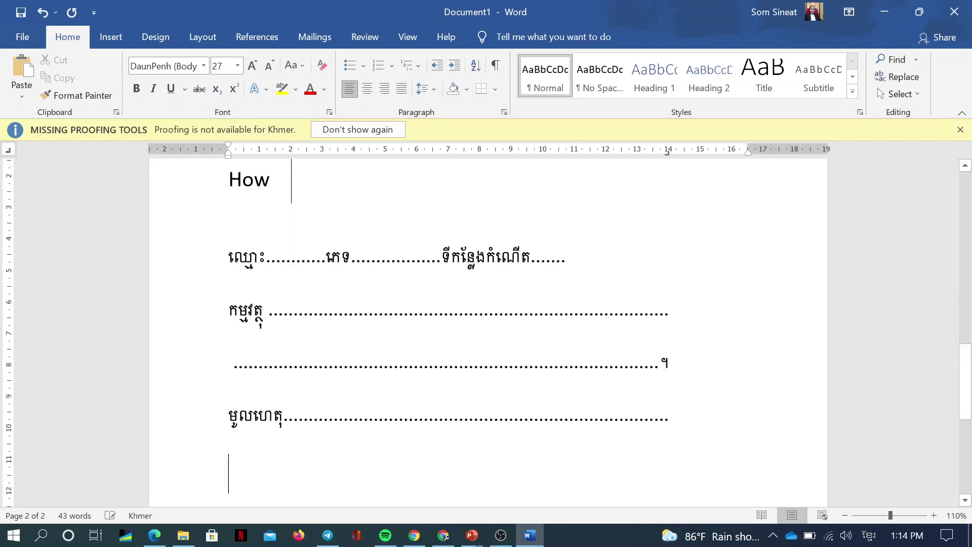
key("Tab")
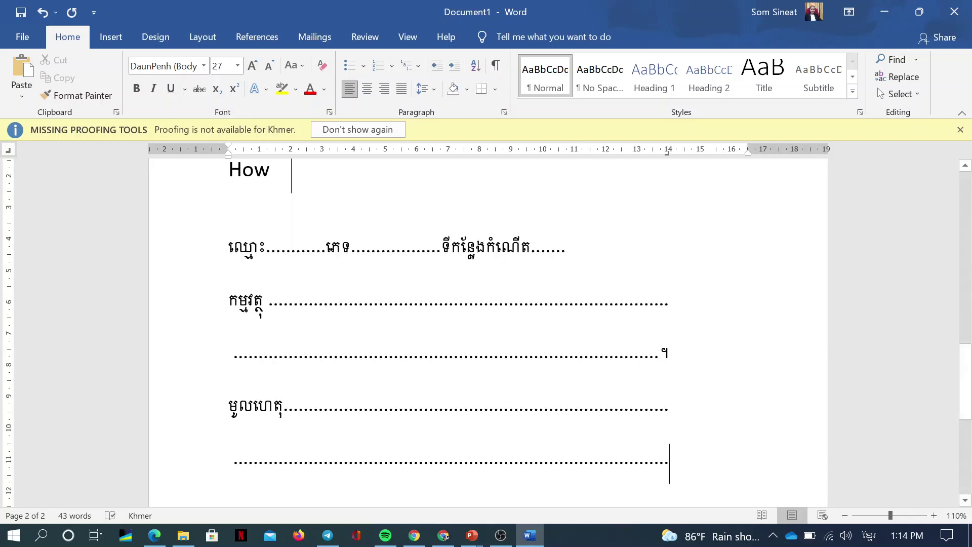
left_click_drag(669, 478, 669, 306)
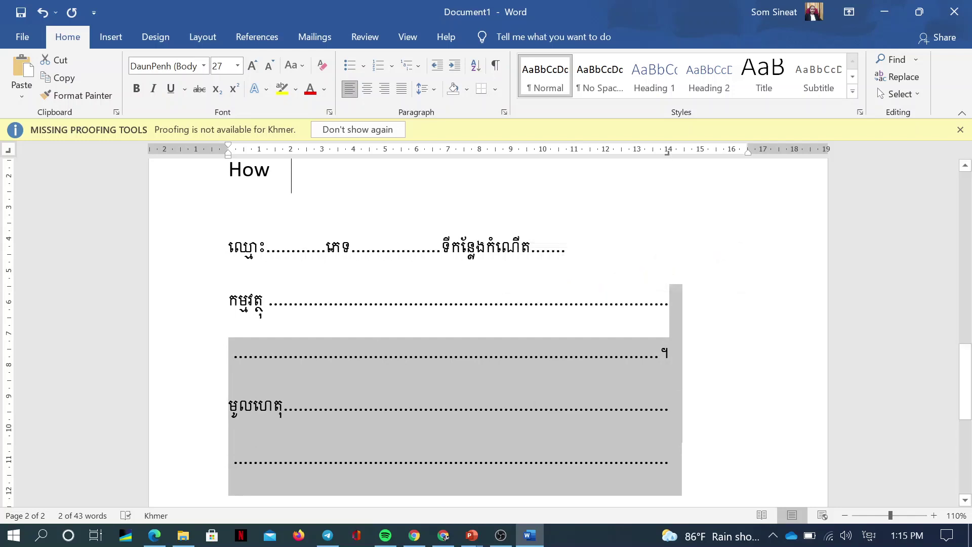
Step: Stretch the dotted lines right to about 15.25 cm and remove the extra 15 cm tab stop
left_click_drag(669, 154, 713, 158)
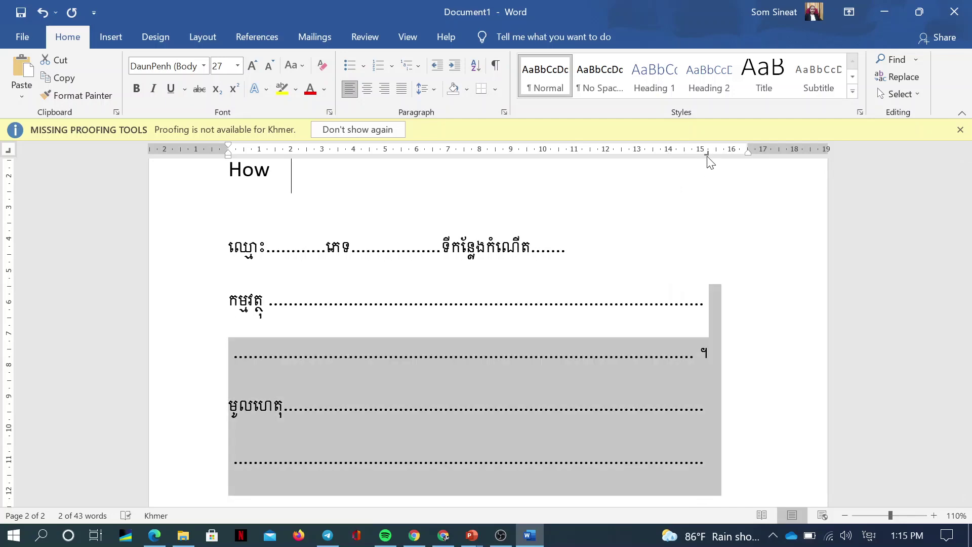
double_click(709, 153)
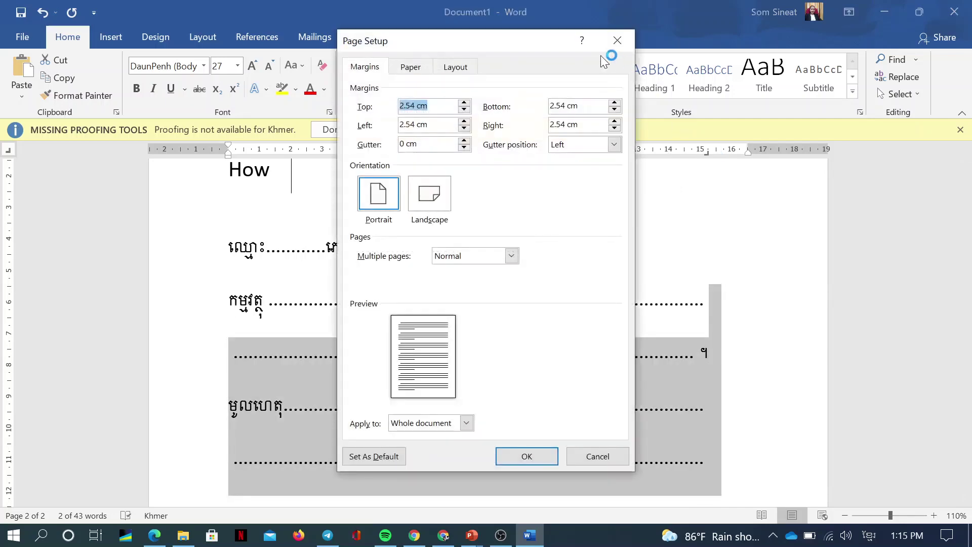
left_click(618, 41)
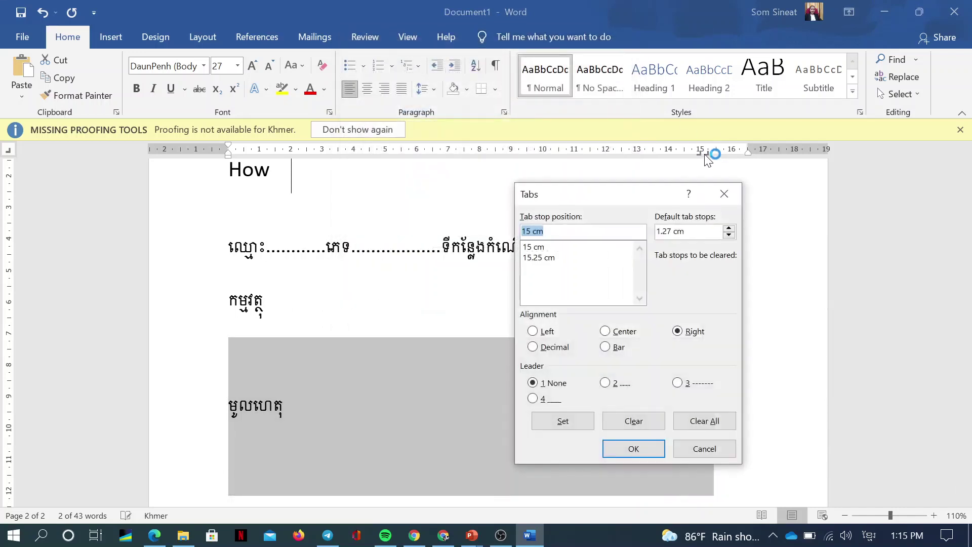
key("Escape")
left_click_drag(699, 151, 700, 175)
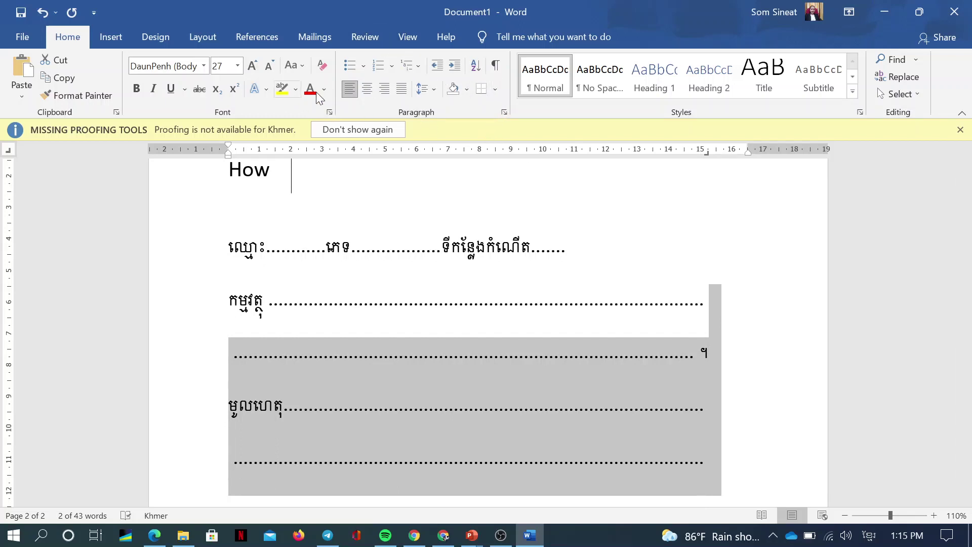
Step: Make the 15.25 cm tab stop left-aligned with dashed leader 3 instead of dots
left_click(503, 112)
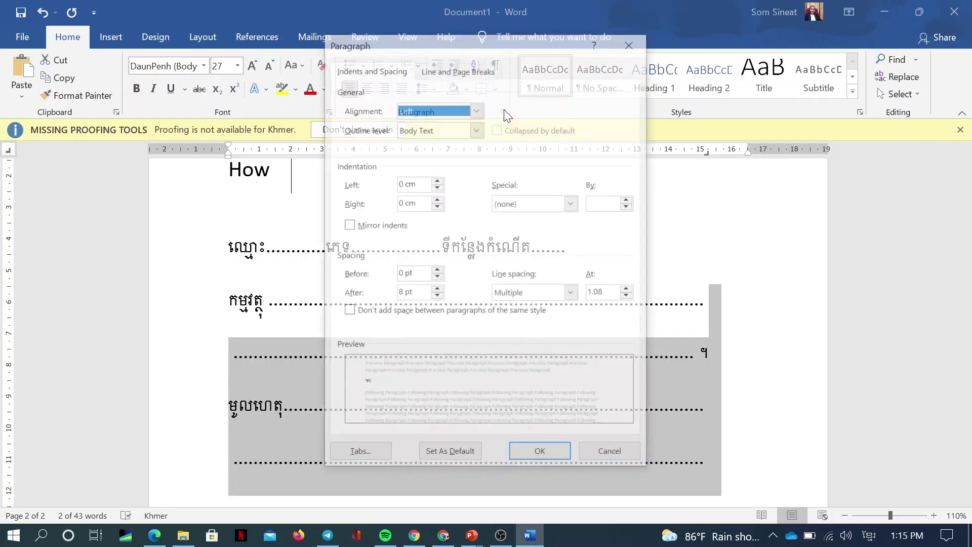
left_click(359, 454)
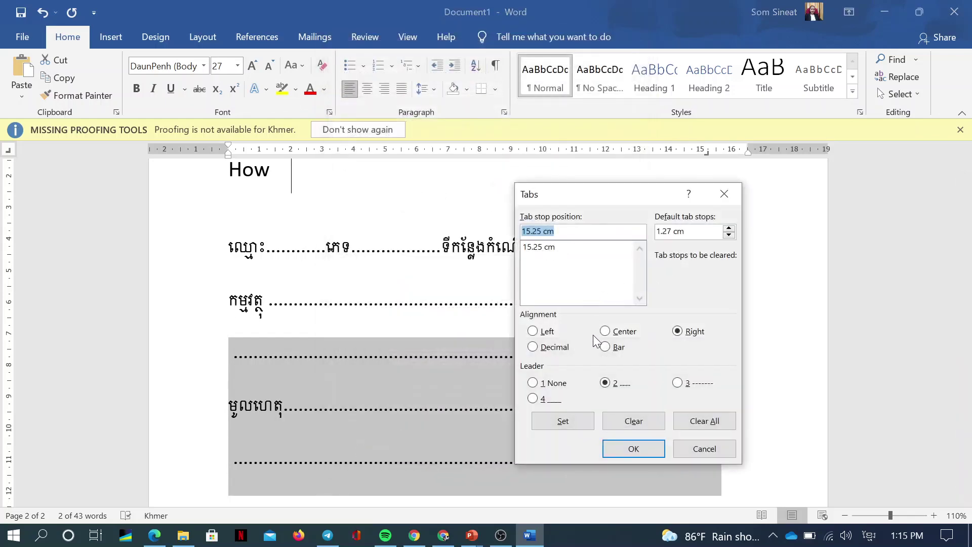
left_click(542, 332)
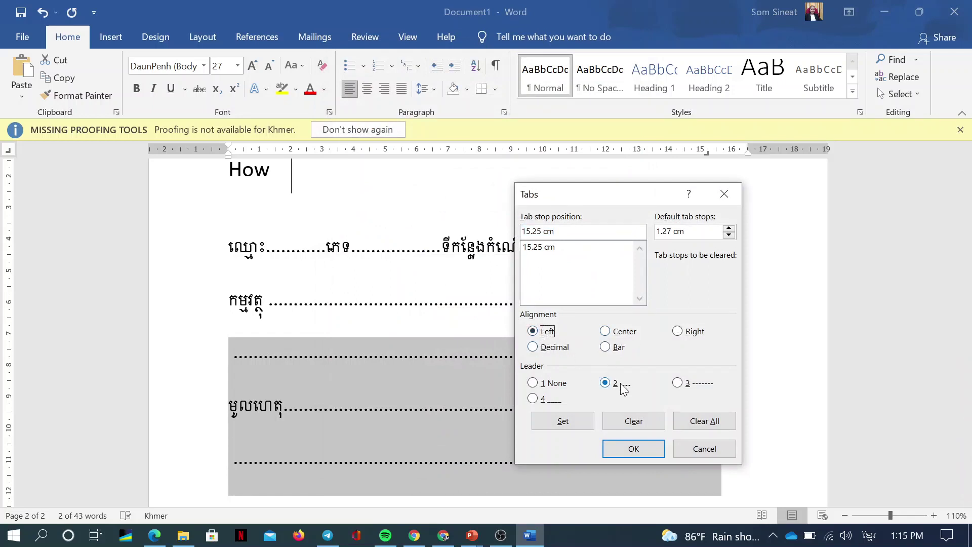
left_click(679, 382)
left_click(563, 421)
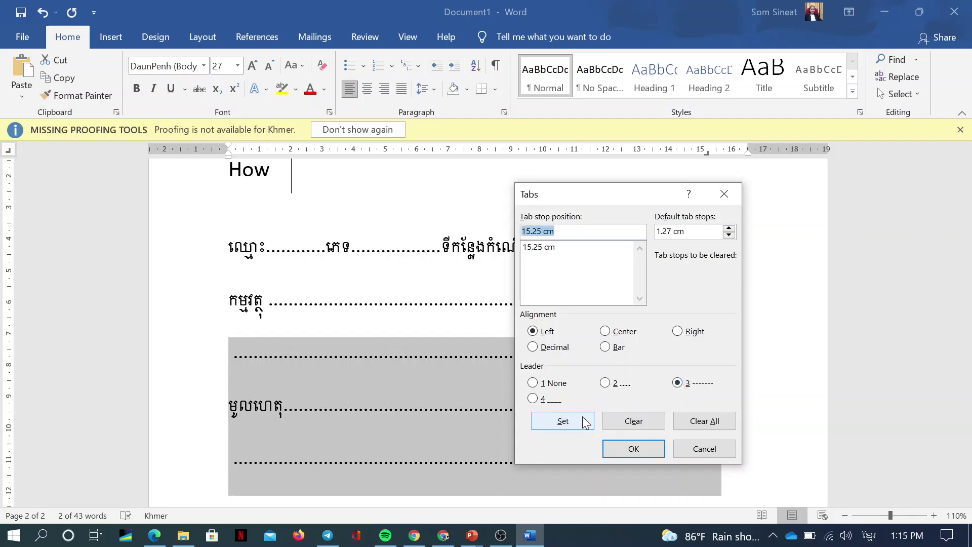
left_click(617, 451)
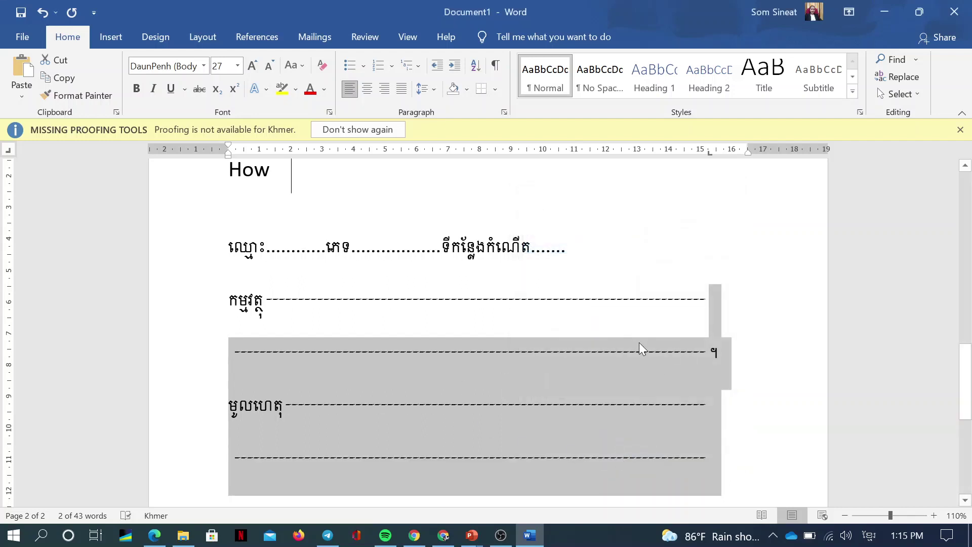
left_click(678, 351)
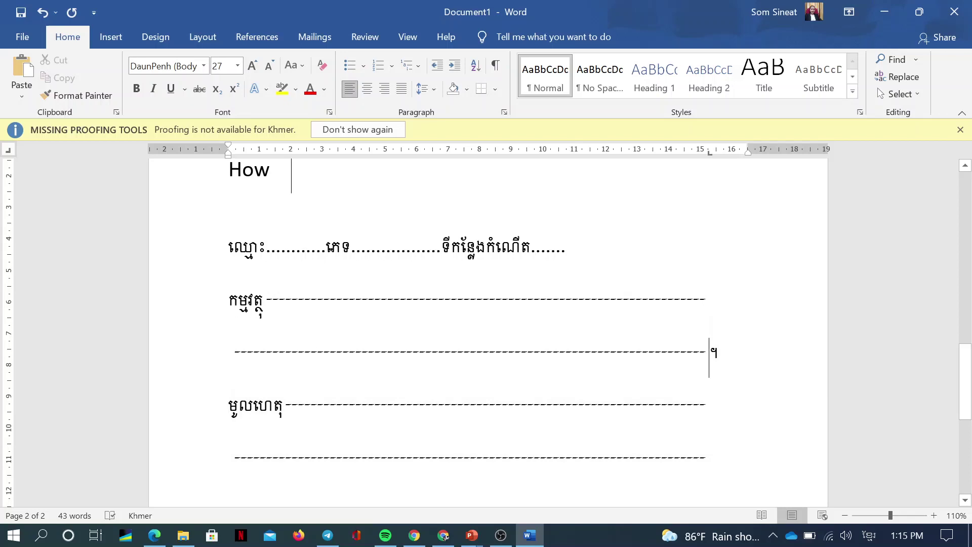
Step: Add the Khmer full stop ។ after the last dashed line and remove stray ones after the first line
left_click(708, 303)
type("។")
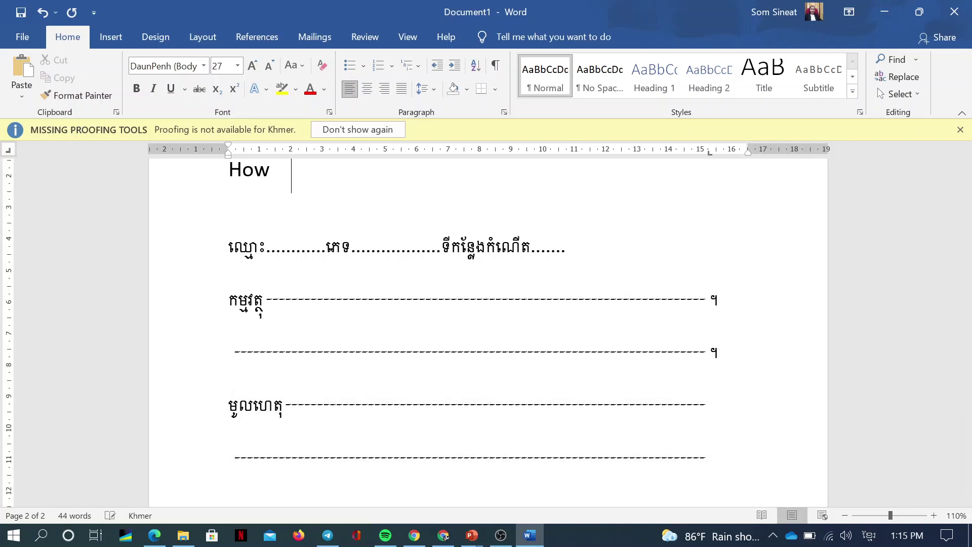
type("។")
key("BackSpace")
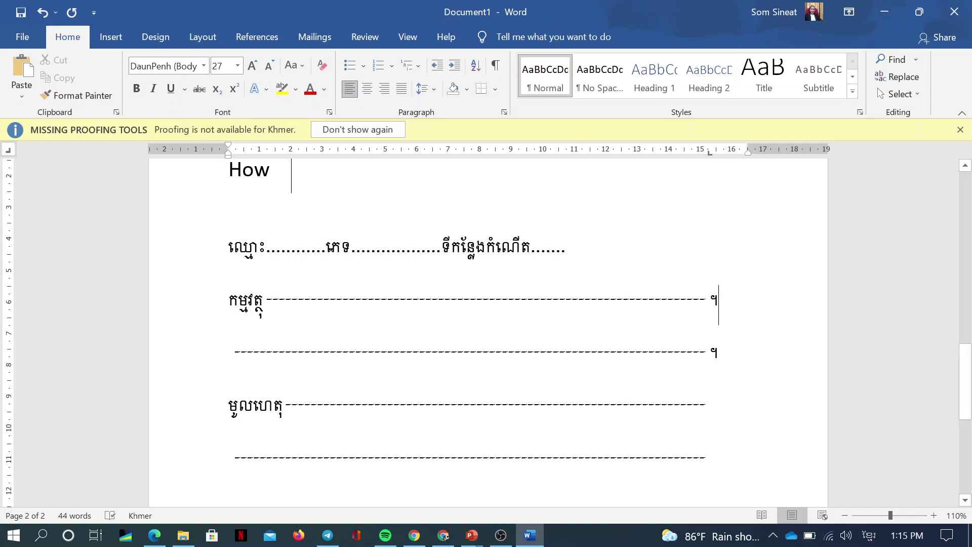
left_click(708, 458)
type("។")
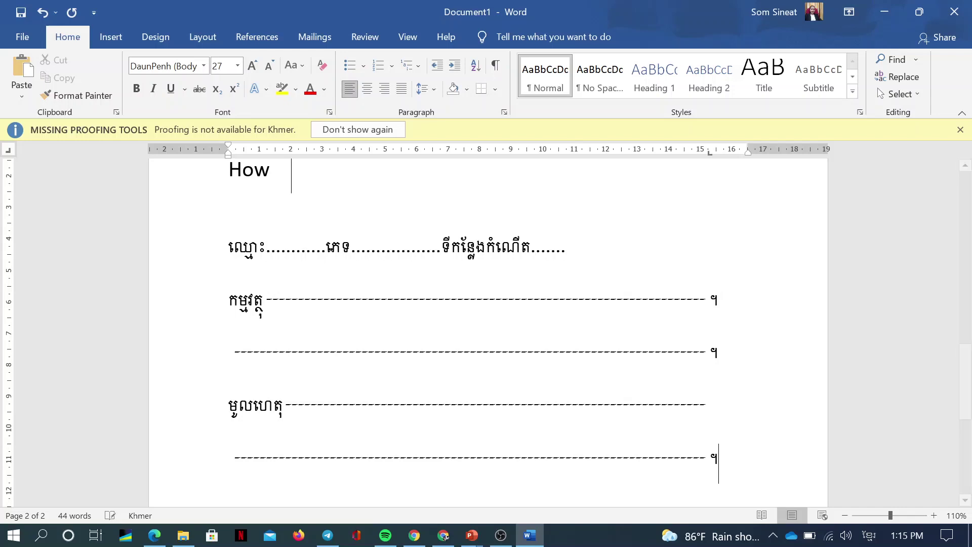
left_click(719, 299)
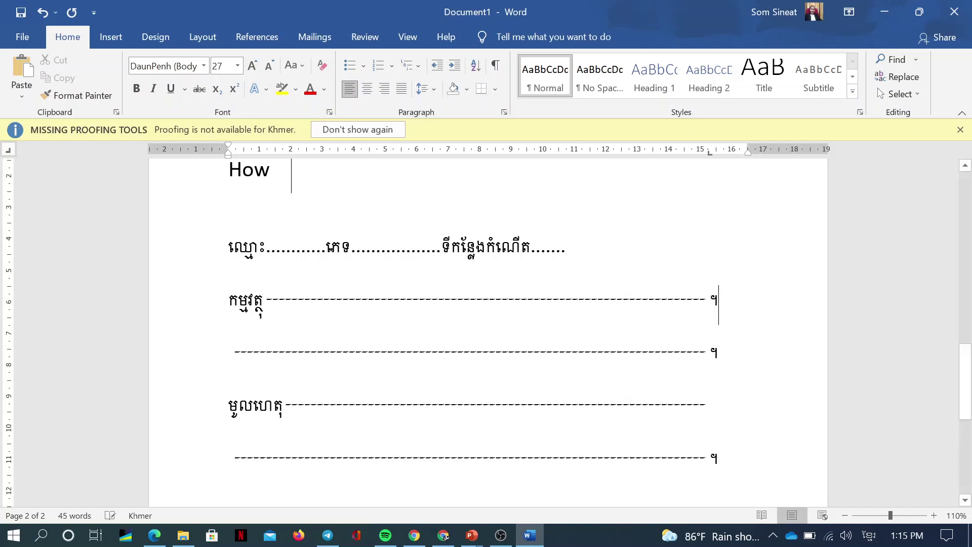
key("BackSpace")
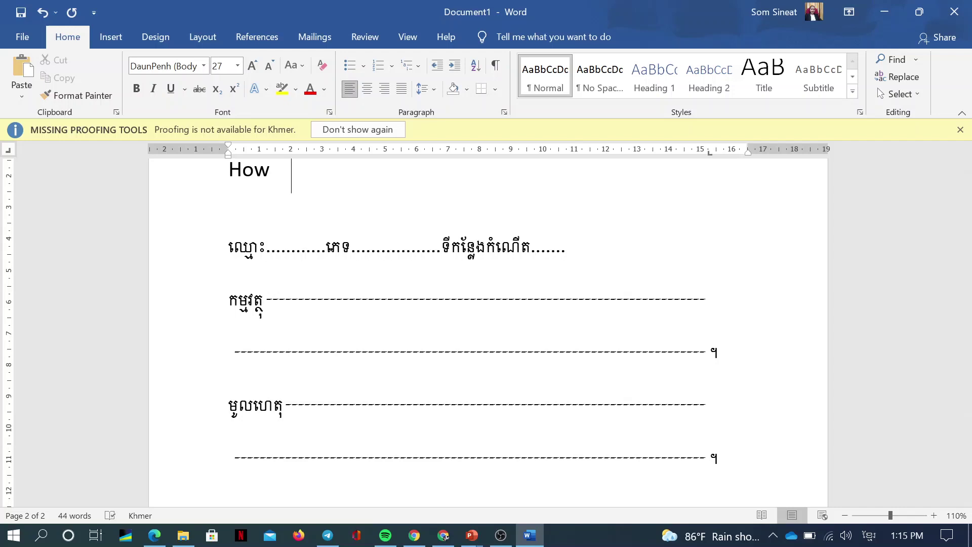